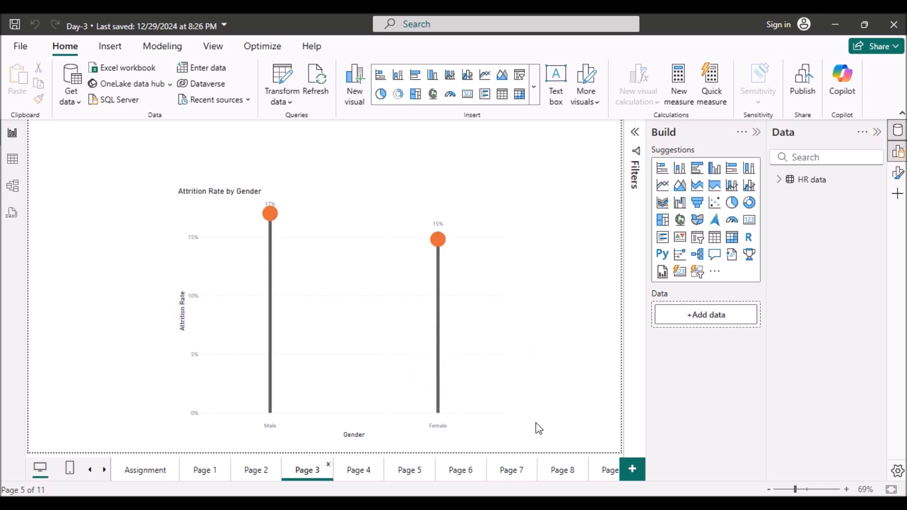
Switch to the Recording report and expand the HR data table to list its fields.
mouse_move(542, 484)
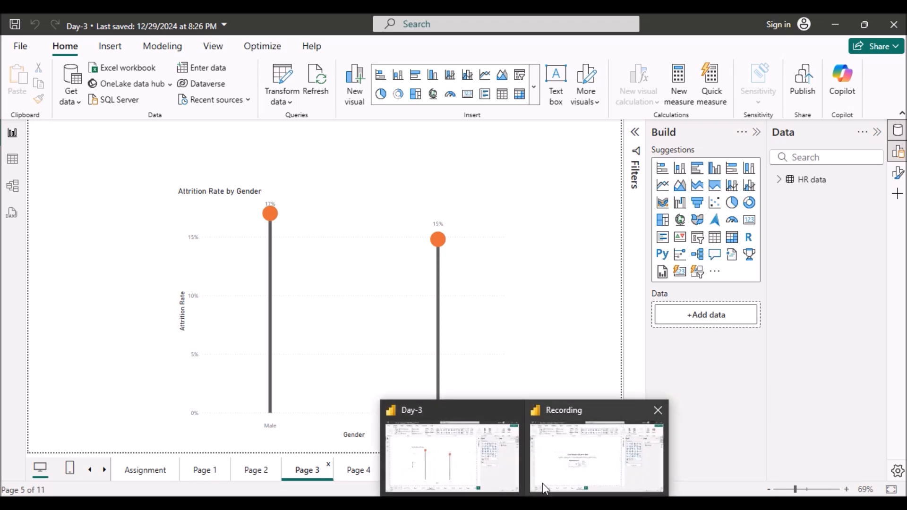
click(566, 472)
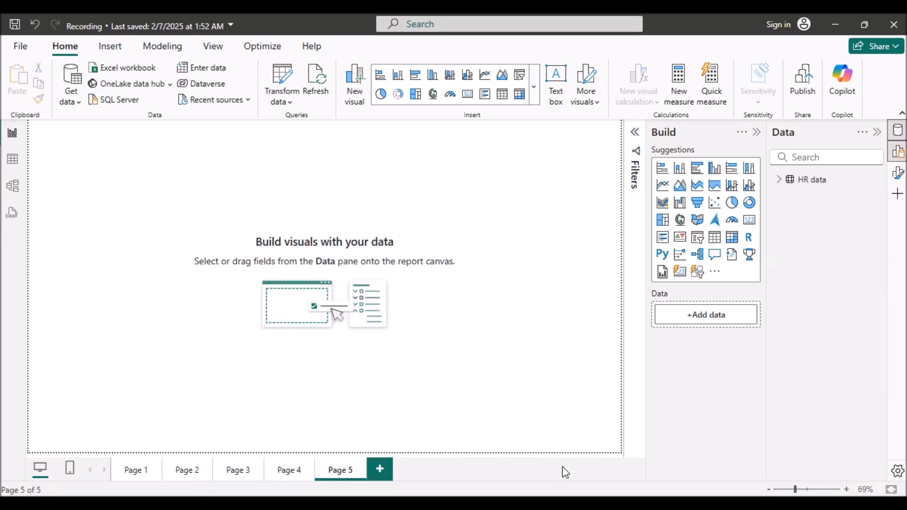
click(777, 180)
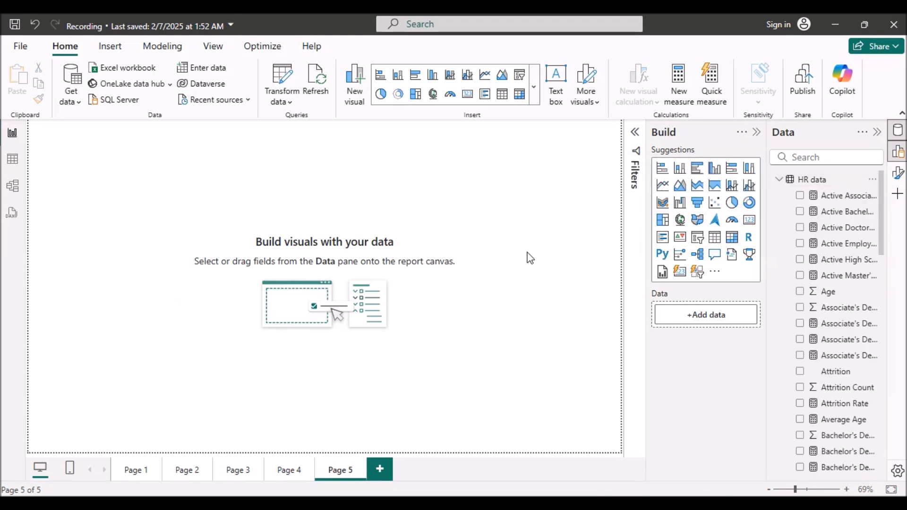
Add an empty line chart to Page 5, enlarge it and position it near the middle of the canvas.
click(663, 189)
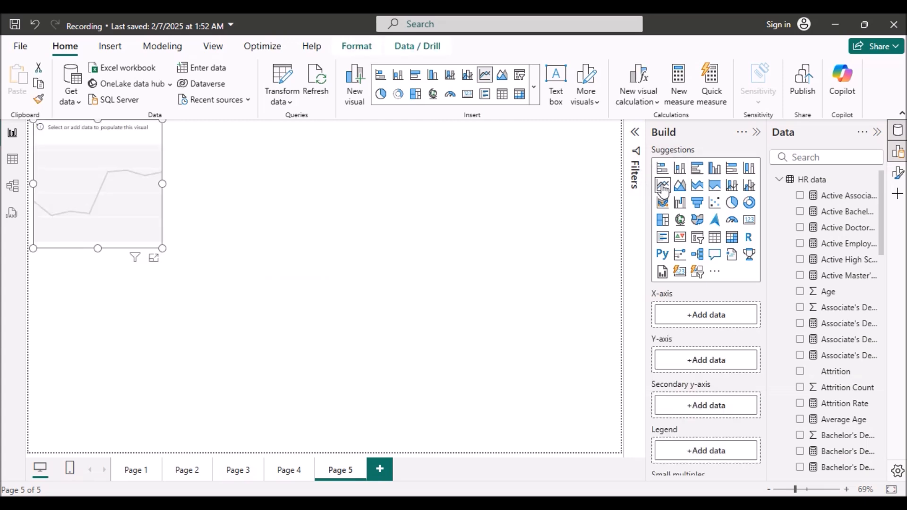
drag(129, 189, 328, 264)
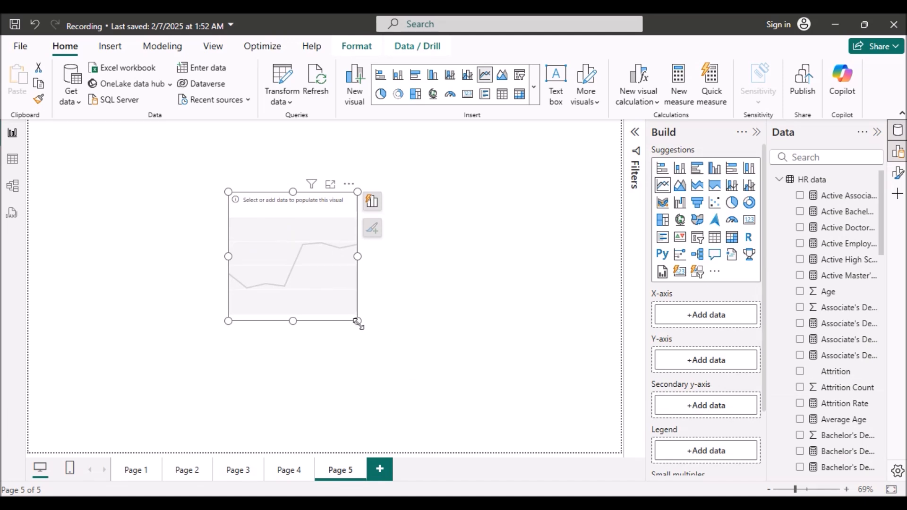
drag(358, 322, 486, 400)
drag(390, 286, 374, 260)
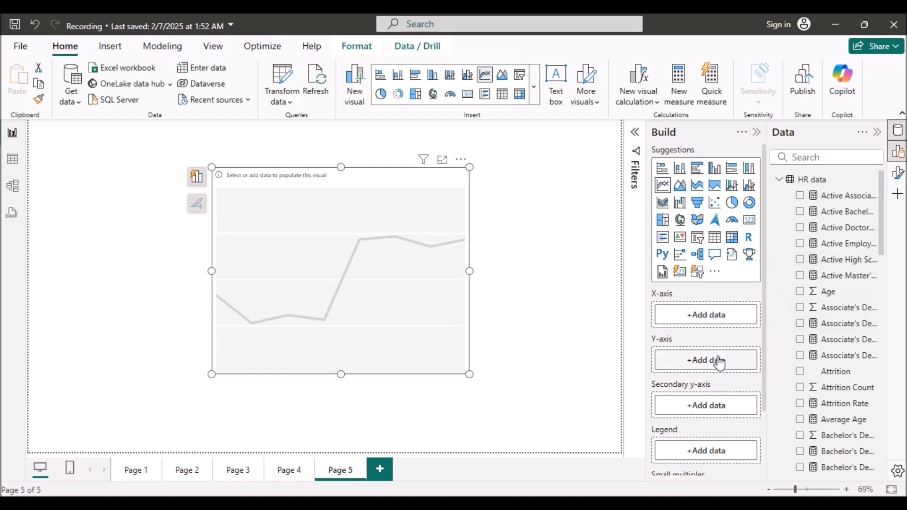
Assign the Gender field to the line chart's X-axis.
scroll(803, 361, down, 3)
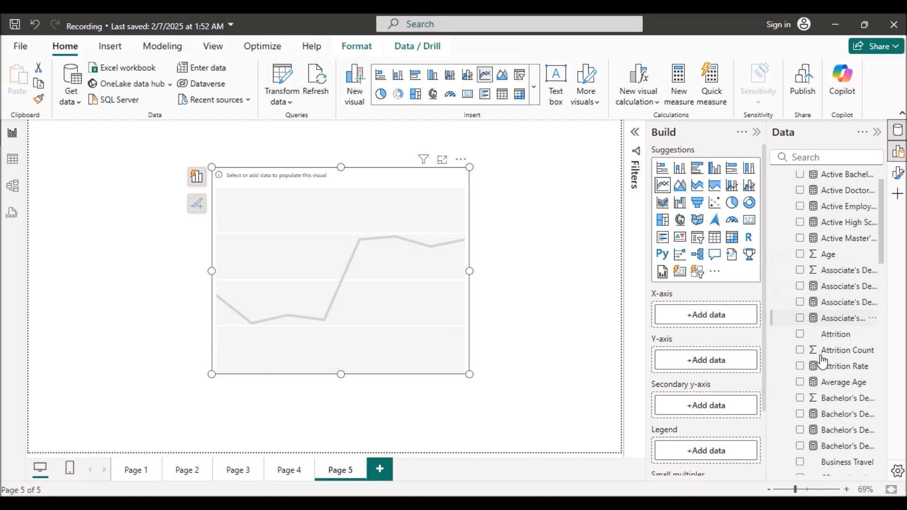
scroll(822, 361, down, 5)
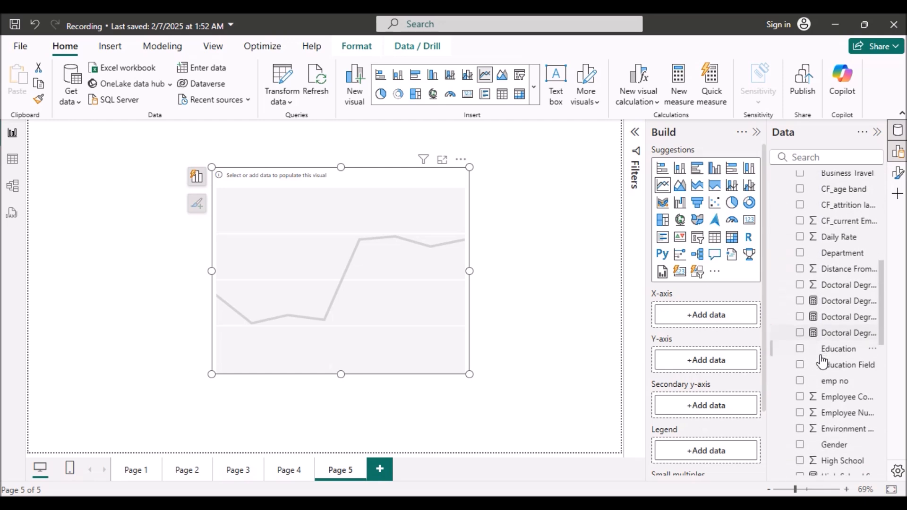
scroll(825, 360, down, 3)
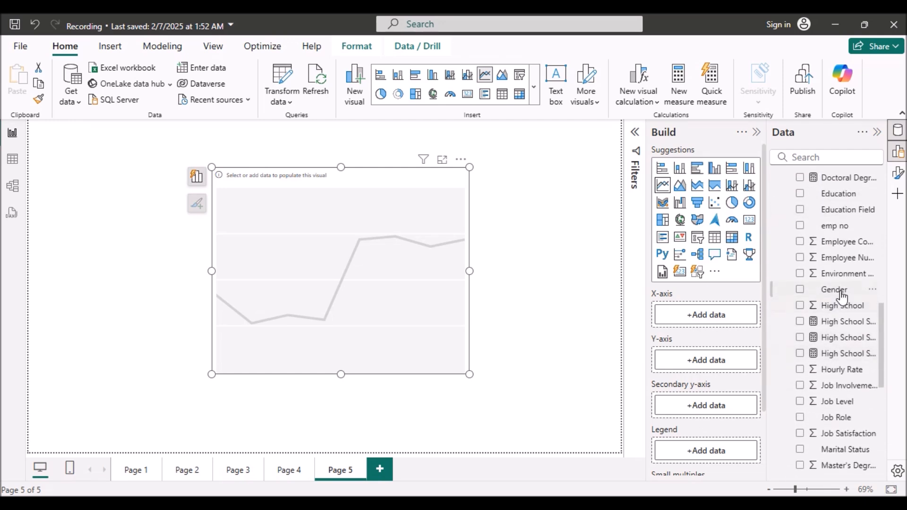
drag(843, 289, 712, 318)
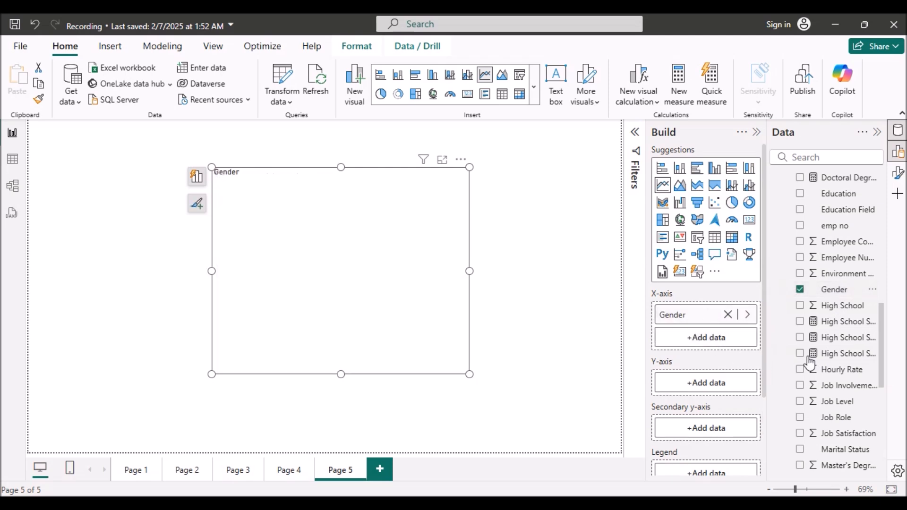
Assign the Attrition Rate measure to the line chart's Y-axis and finish building the visual.
scroll(837, 341, up, 8)
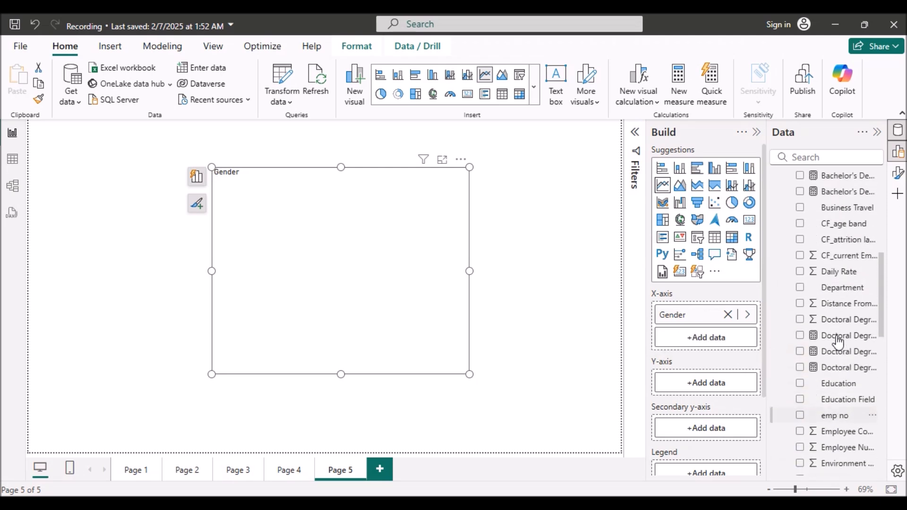
scroll(838, 341, up, 2)
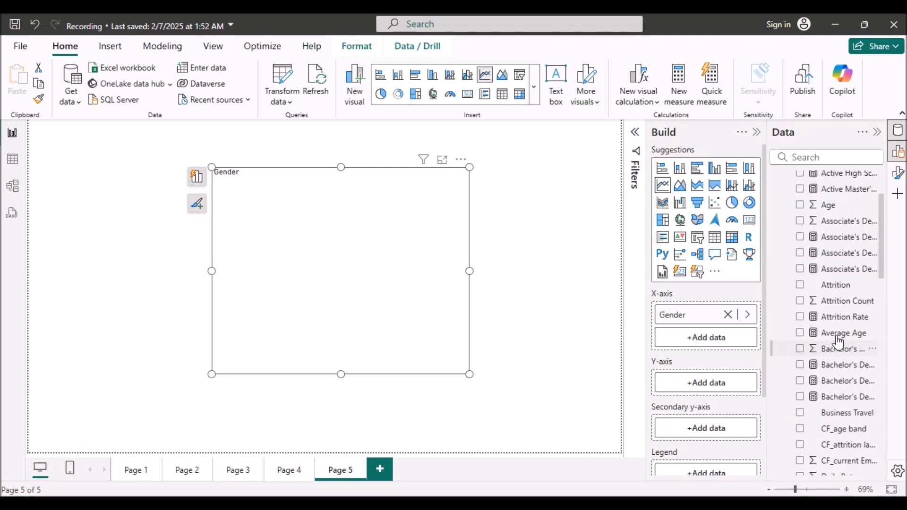
scroll(838, 342, up, 3)
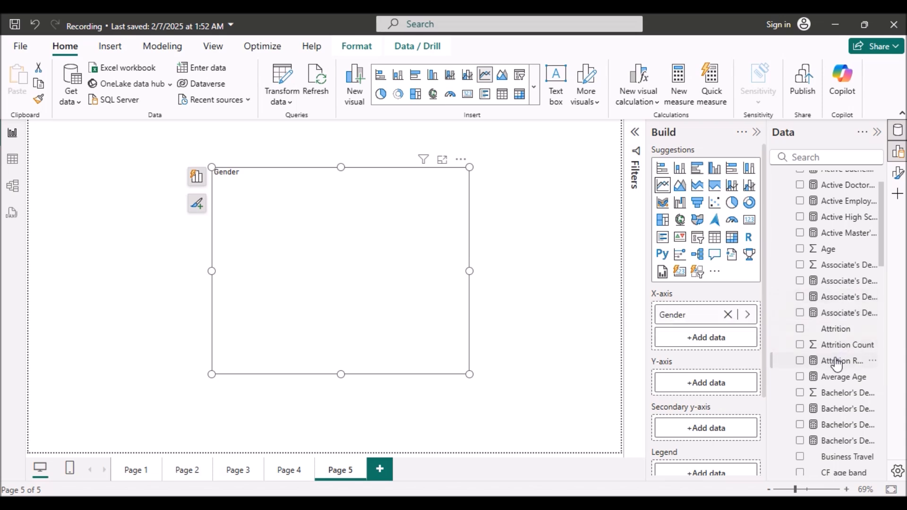
drag(836, 364, 718, 383)
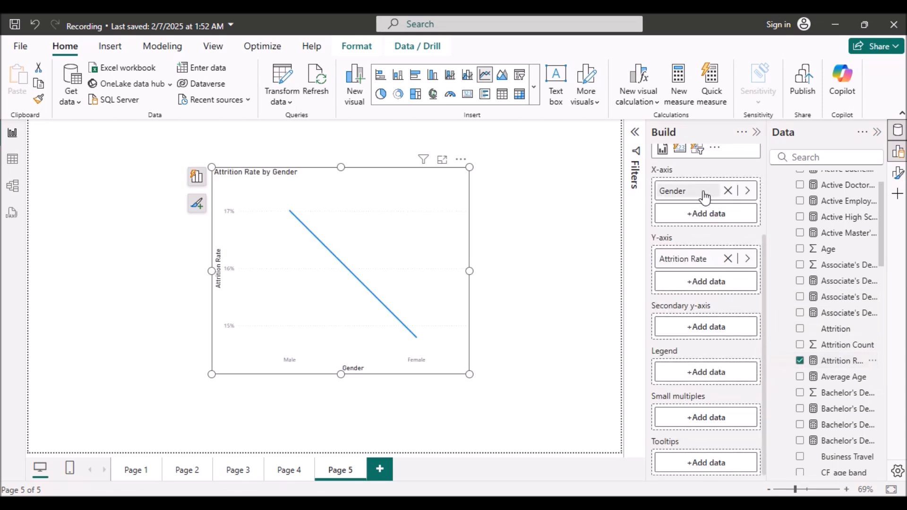
click(759, 132)
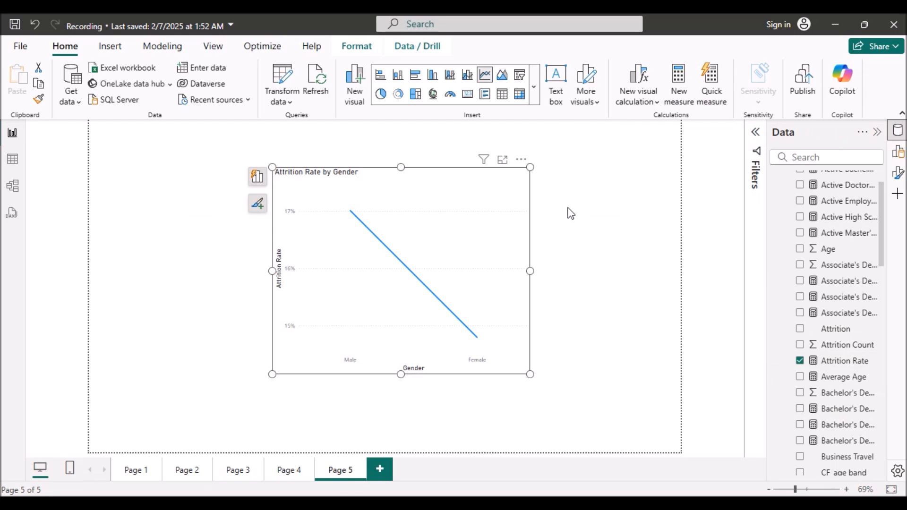
Check the On-object interaction setting among the global preview features in the program options.
click(21, 48)
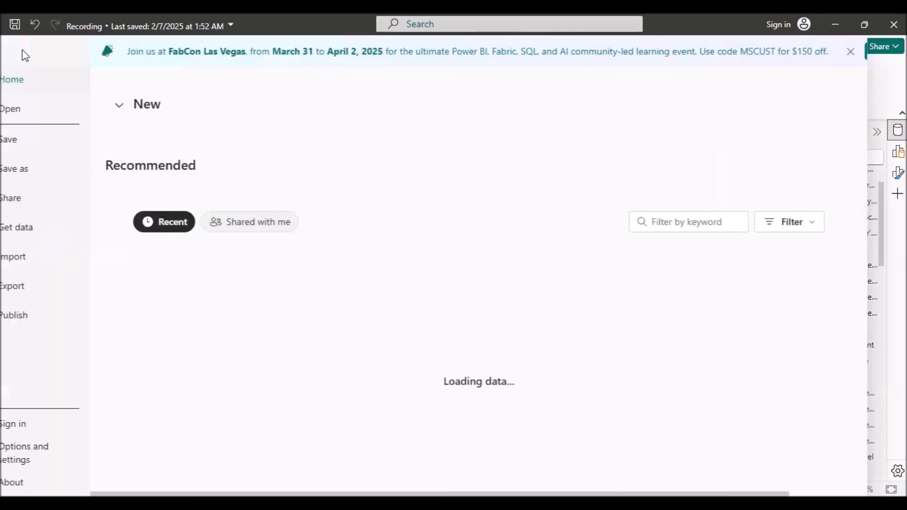
click(60, 456)
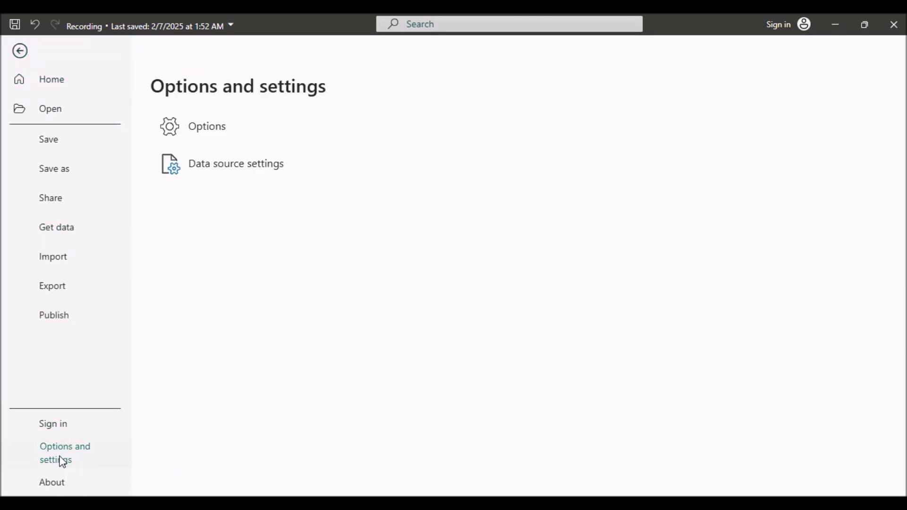
click(204, 137)
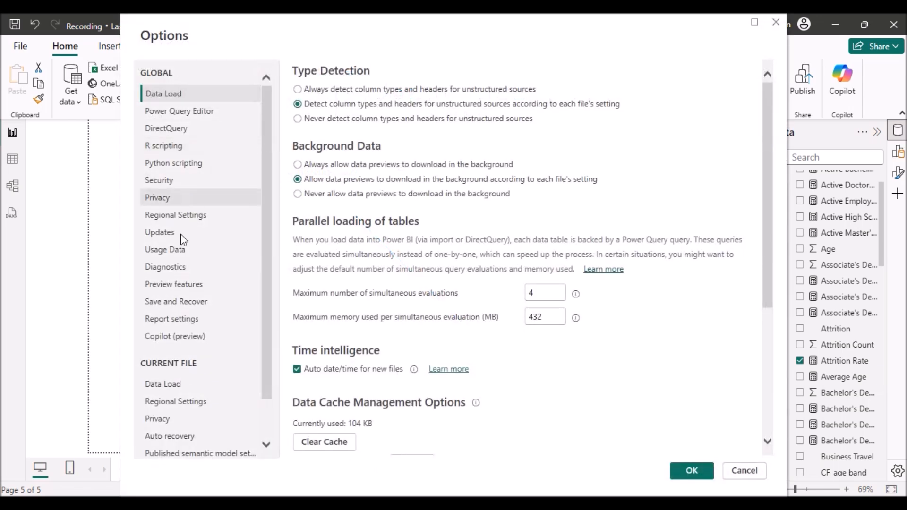
click(176, 285)
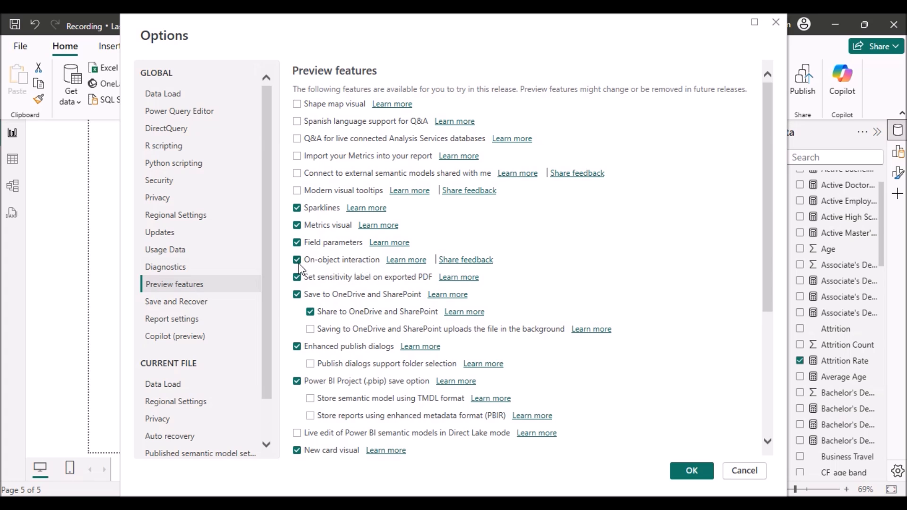
click(691, 472)
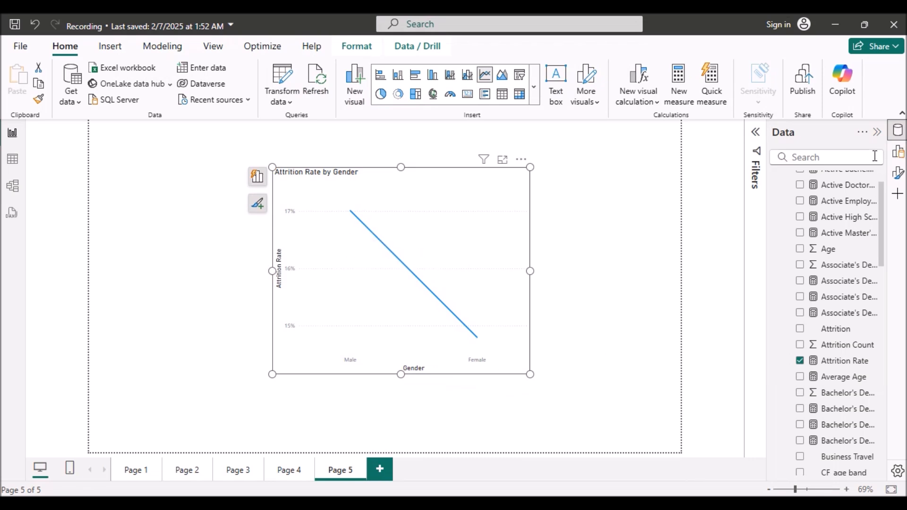
In the line chart's error bar options, set Attrition Rate as the upper bound.
click(899, 174)
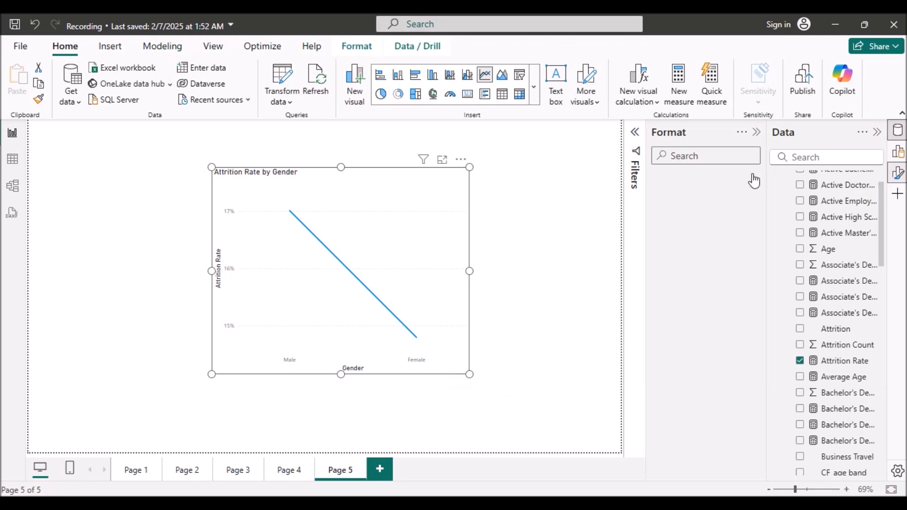
scroll(716, 371, down, 5)
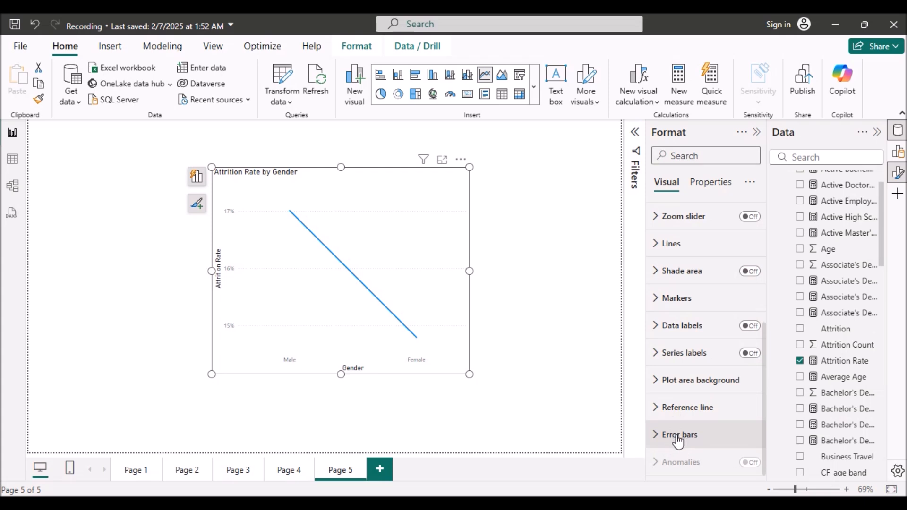
click(659, 437)
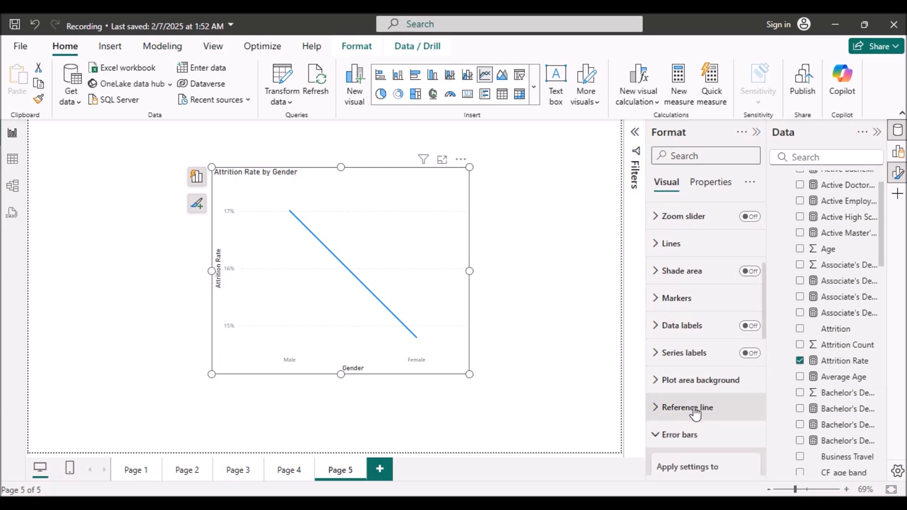
scroll(693, 407, down, 5)
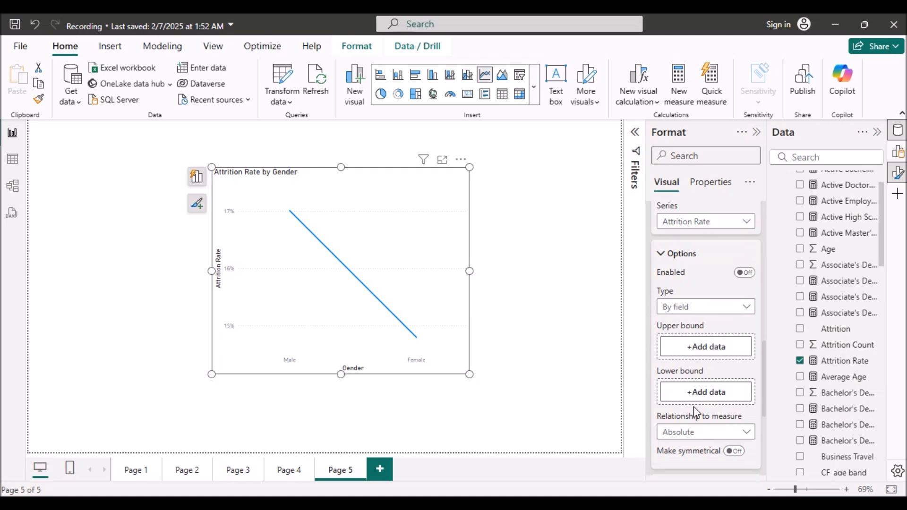
scroll(694, 406, down, 1)
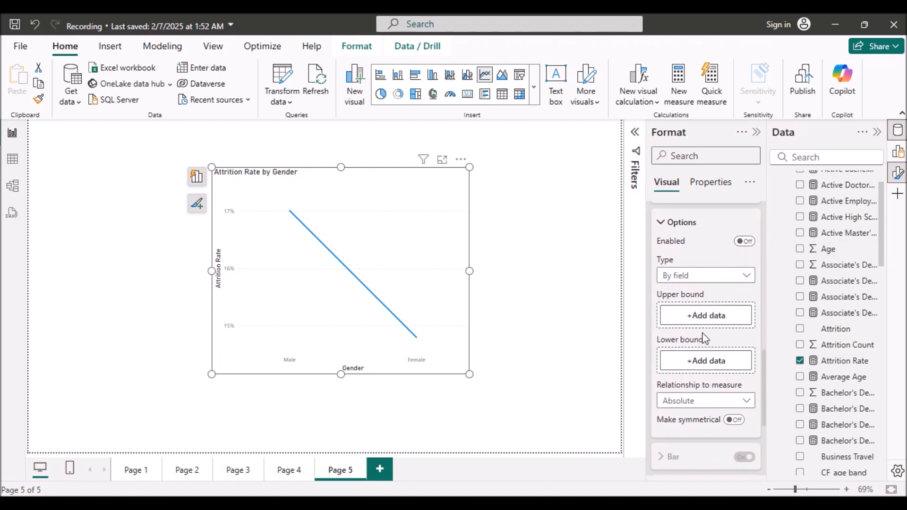
scroll(835, 288, up, 1)
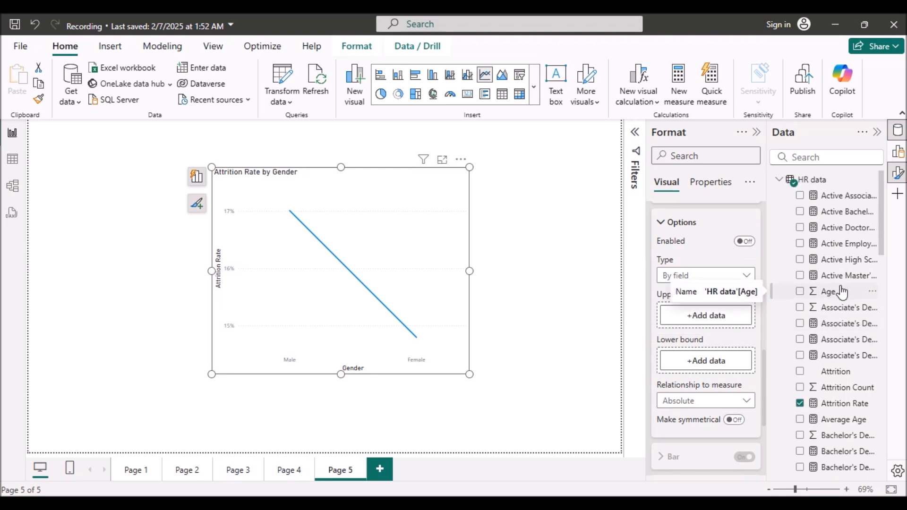
drag(835, 406, 709, 313)
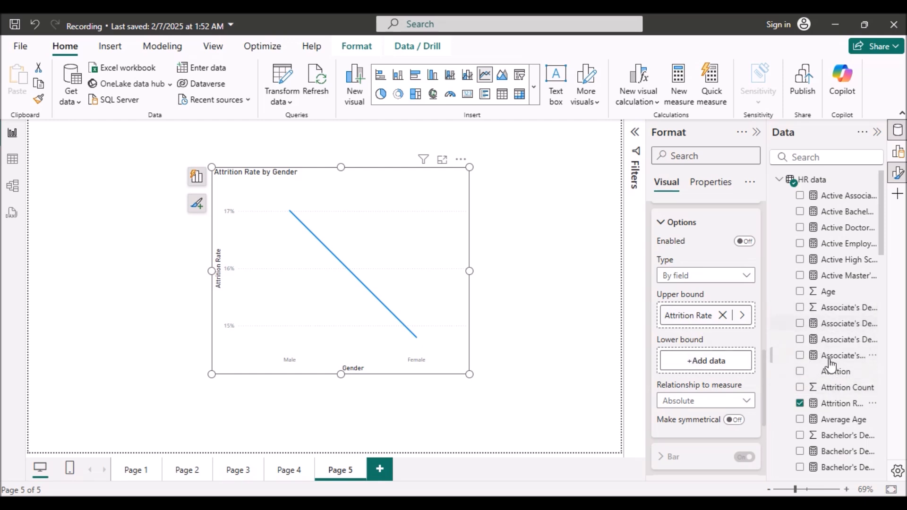
Create a new measure in the HR data table with the formula Lower bound = 0.
right_click(806, 184)
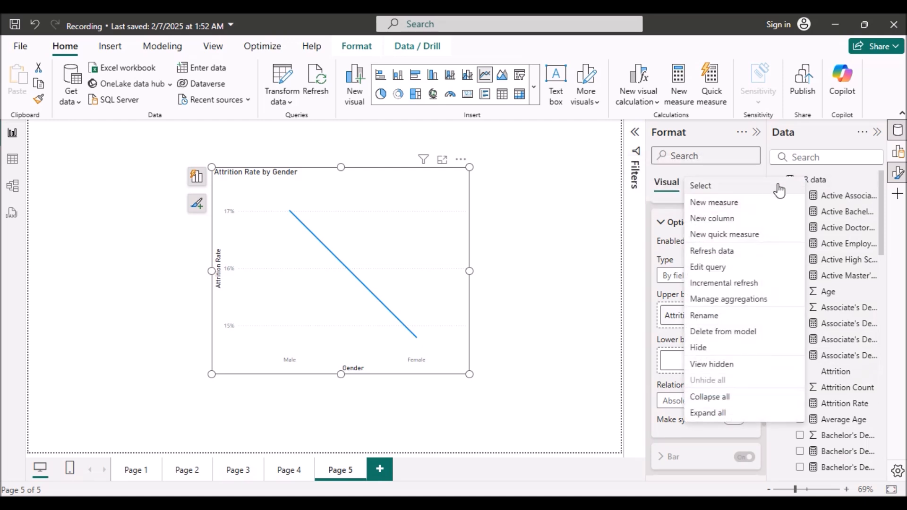
click(736, 207)
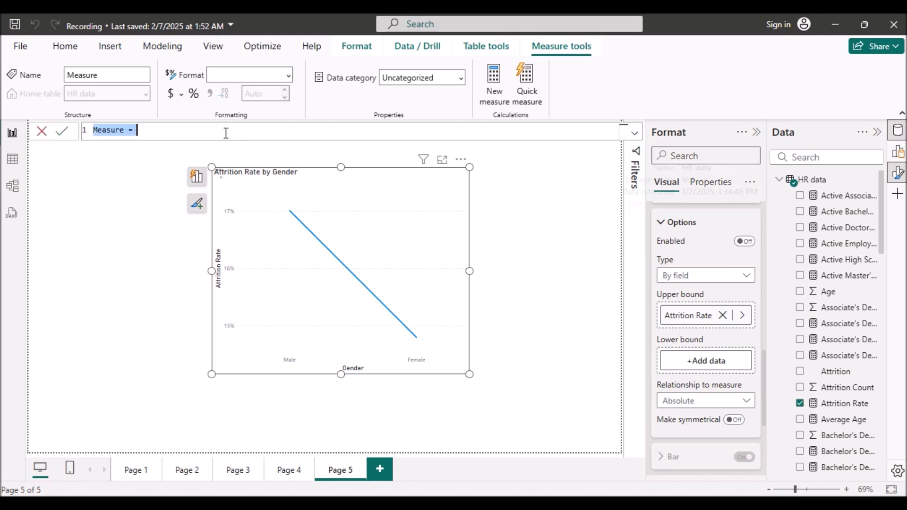
key(BackSpace)
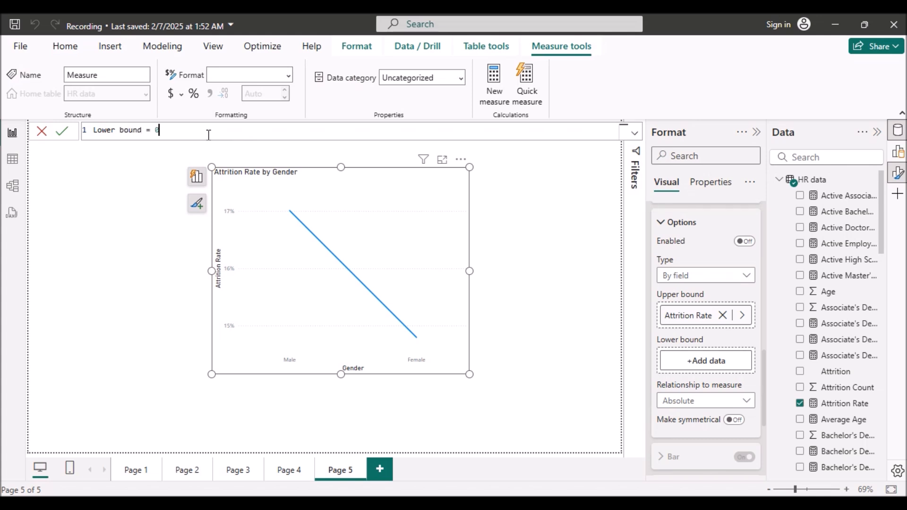
click(65, 132)
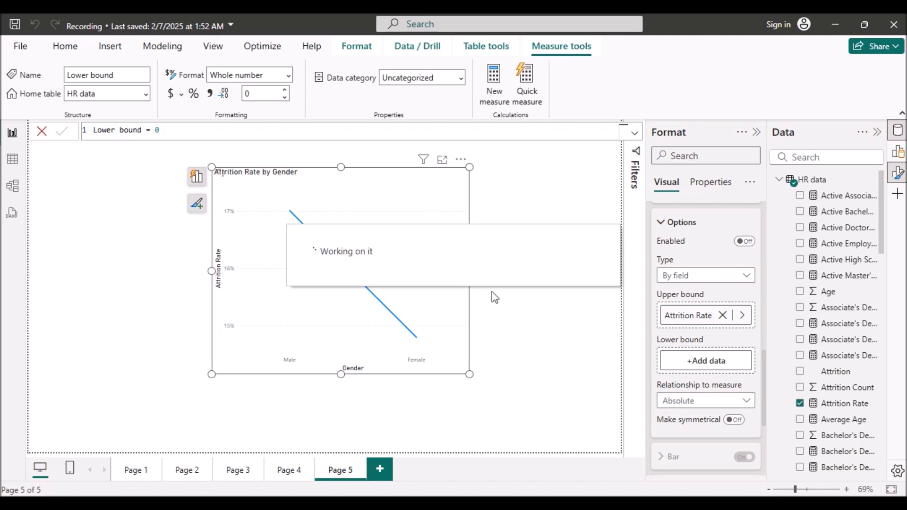
Set the Lower bound measure as the lower bound of the line chart's error bars.
click(689, 363)
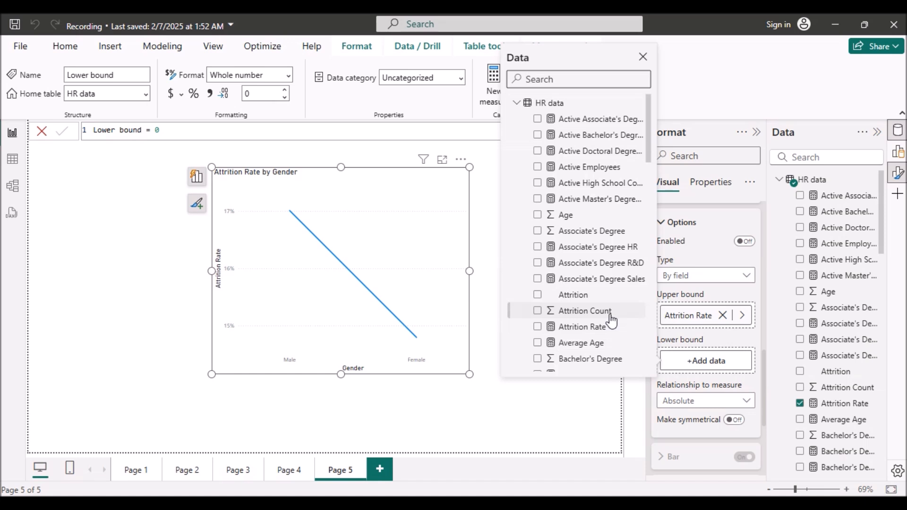
scroll(612, 320, down, 10)
scroll(612, 320, down, 10)
scroll(612, 320, up, 5)
scroll(612, 320, up, 3)
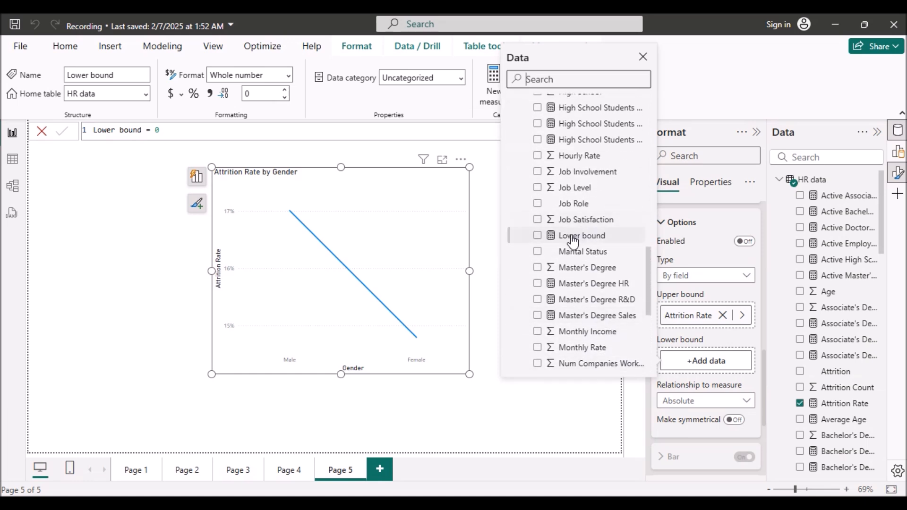
click(538, 236)
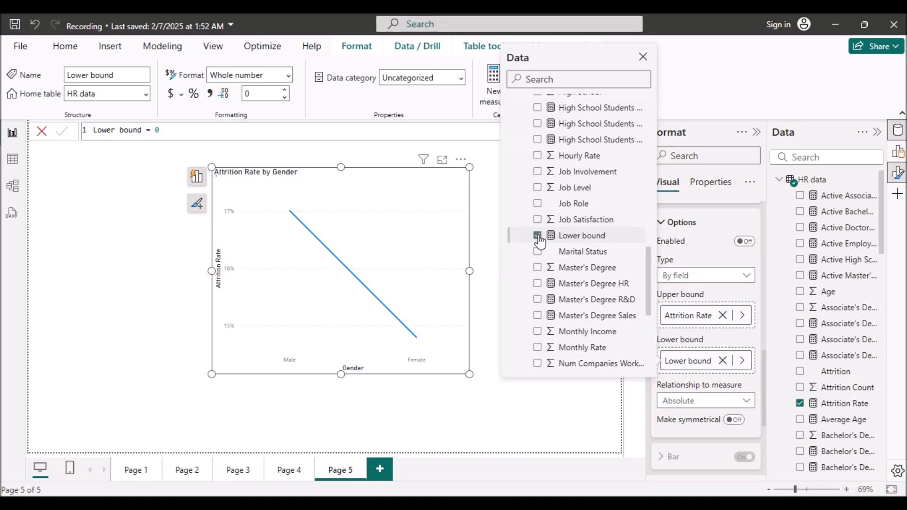
click(583, 419)
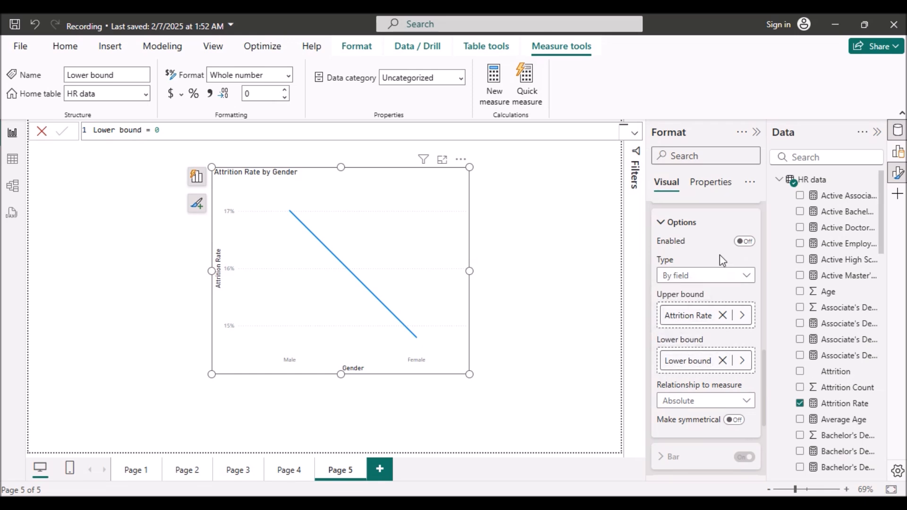
Enable the error bars on the Attrition Rate by Gender line chart.
click(744, 242)
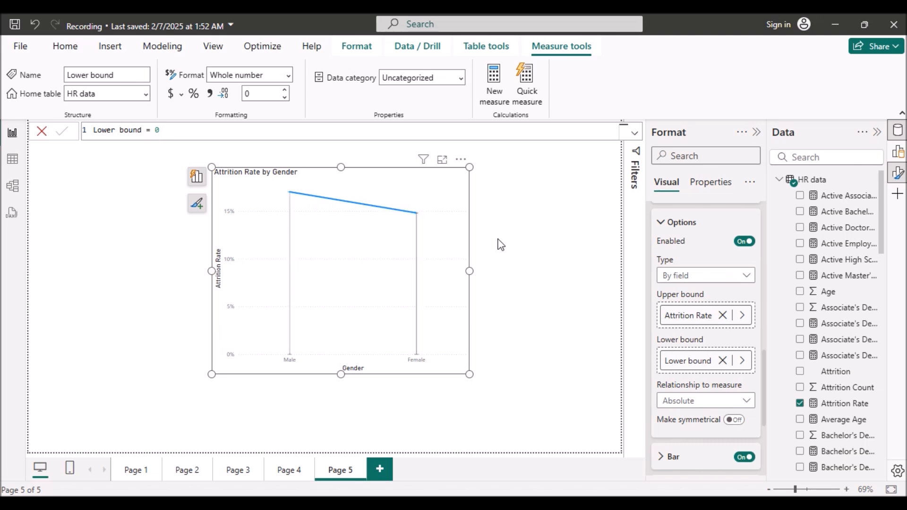
click(757, 132)
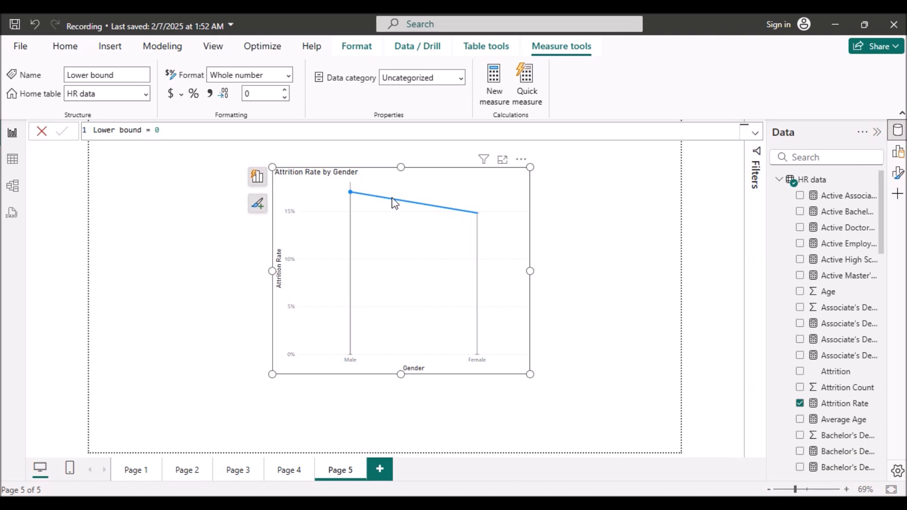
mouse_move(406, 203)
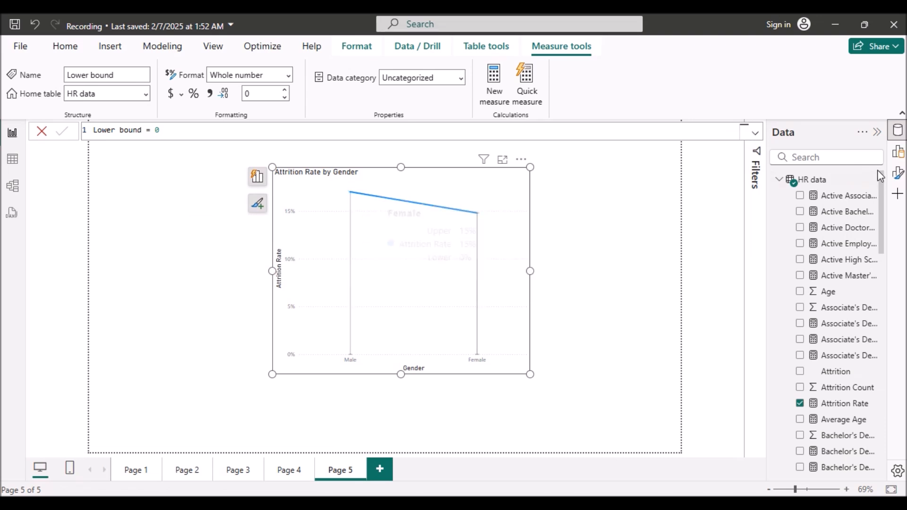
Set the line width to 0 px for all series of the line chart.
click(899, 173)
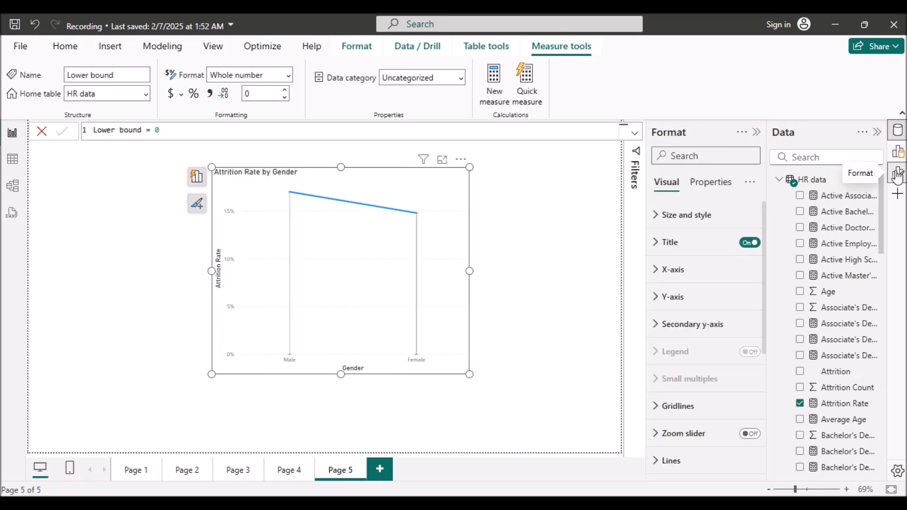
scroll(683, 352, down, 4)
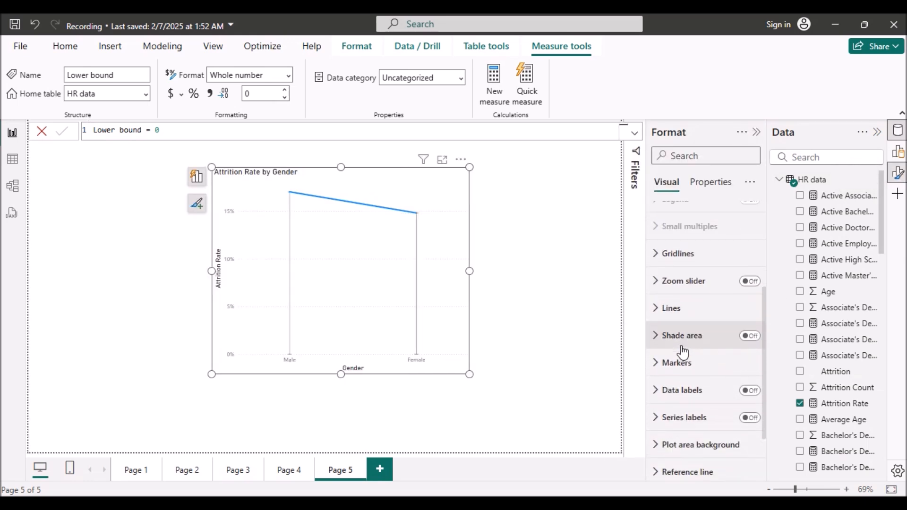
click(656, 246)
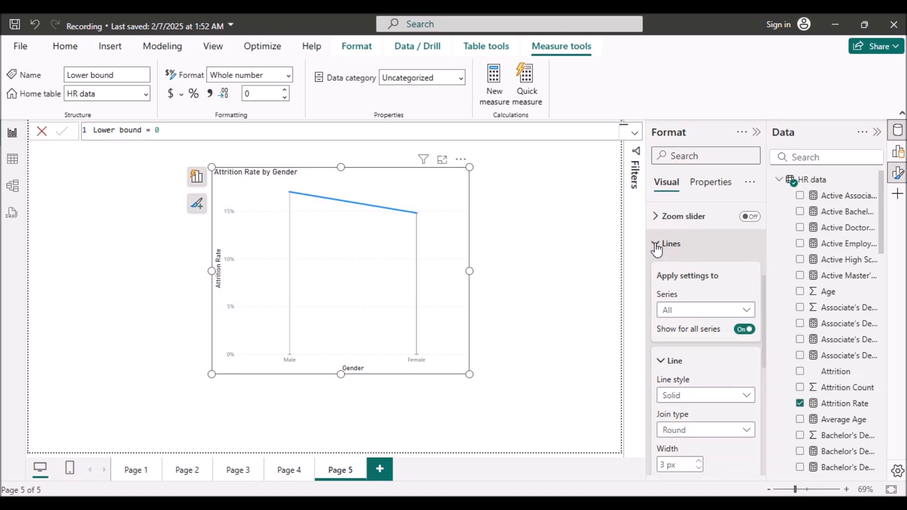
scroll(704, 327, down, 3)
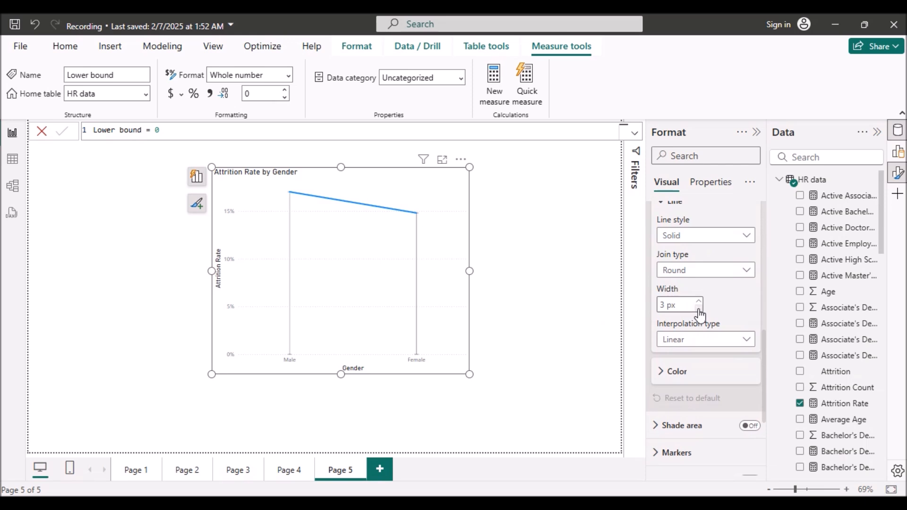
click(699, 309)
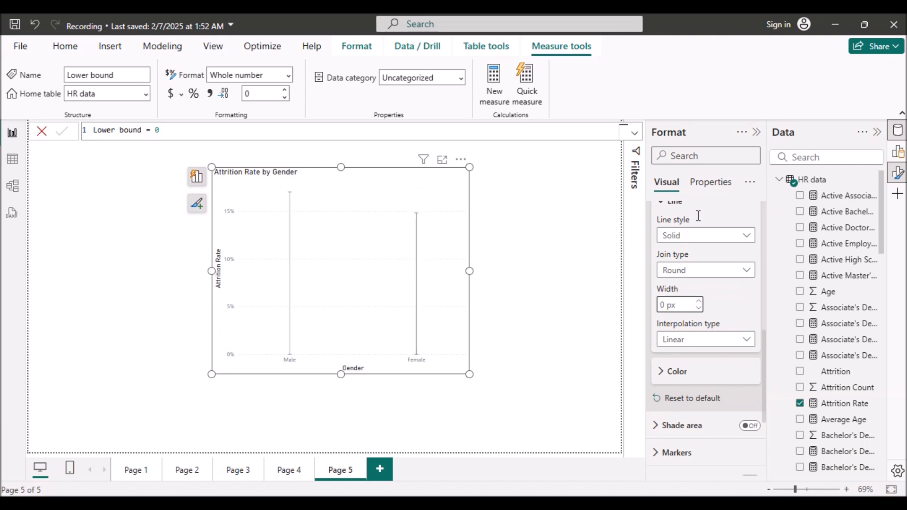
Show the line chart's markers for all categories.
scroll(721, 307, down, 2)
scroll(721, 311, down, 2)
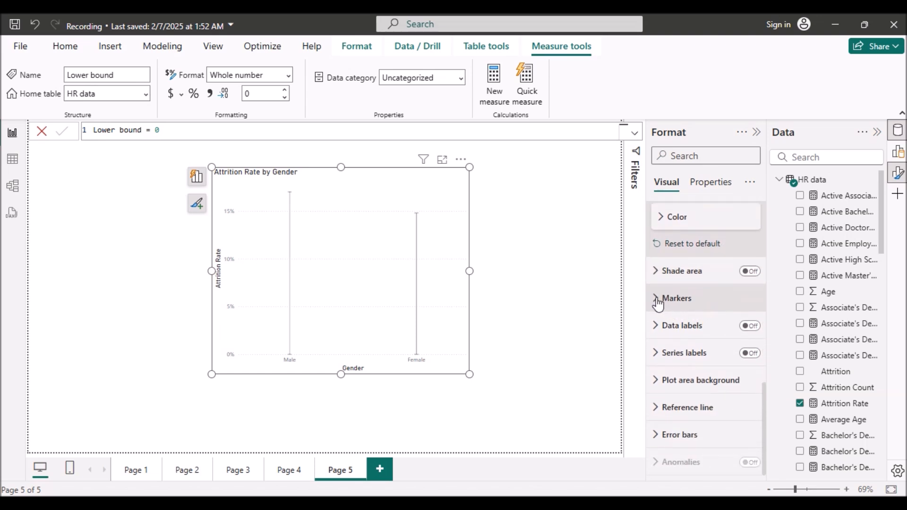
click(657, 299)
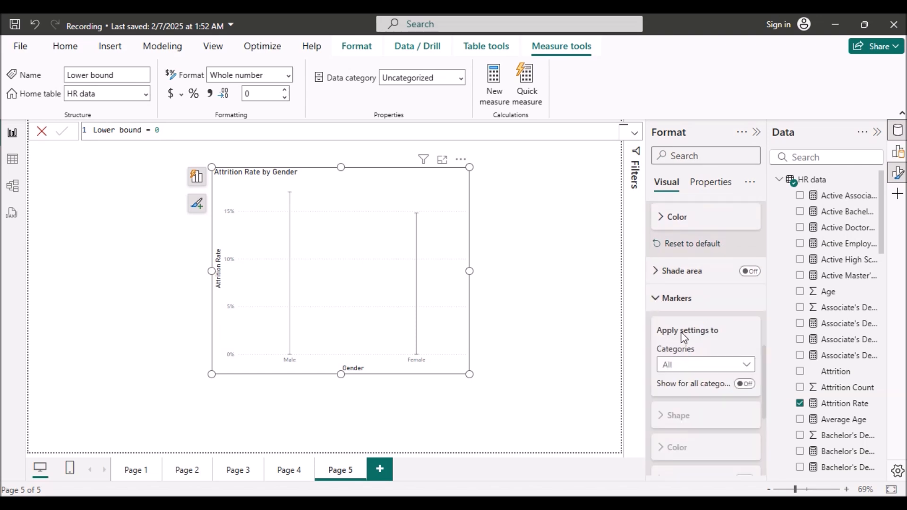
scroll(683, 333, down, 3)
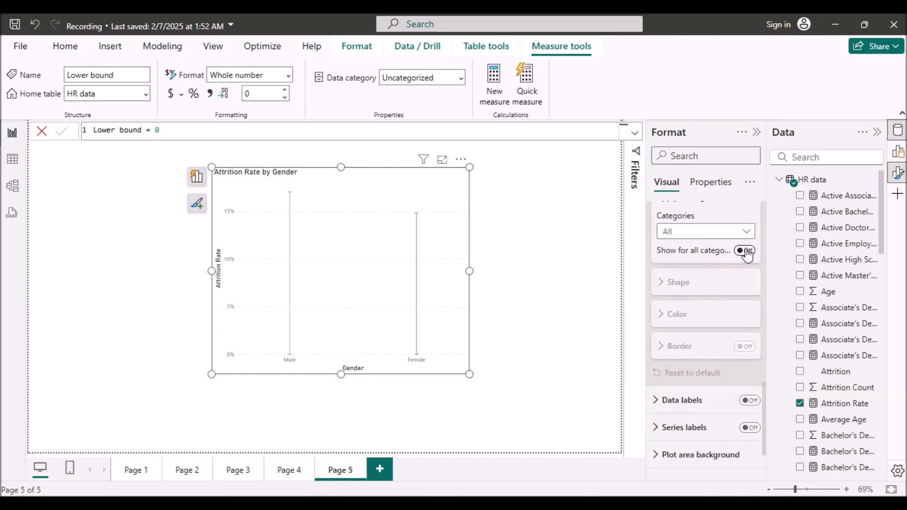
click(745, 251)
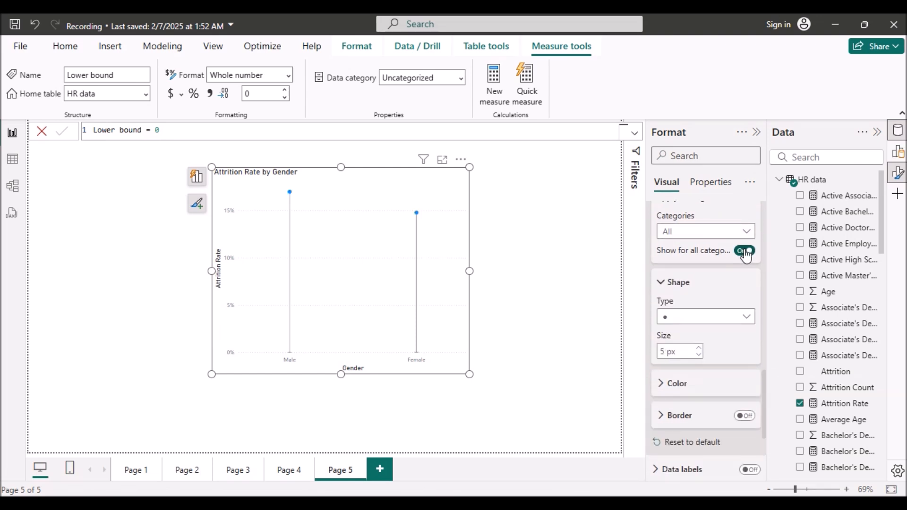
Set the marker shape to the round dot and the marker size to 20 px.
scroll(723, 312, down, 1)
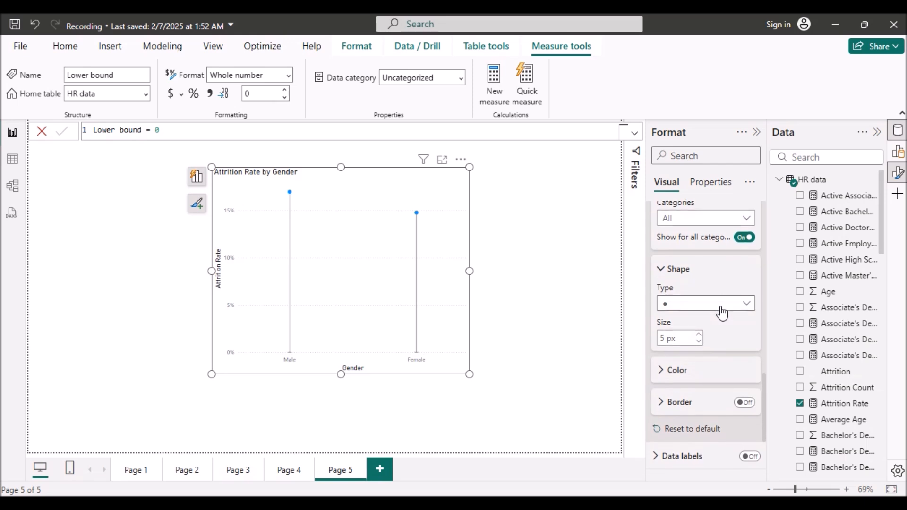
click(748, 293)
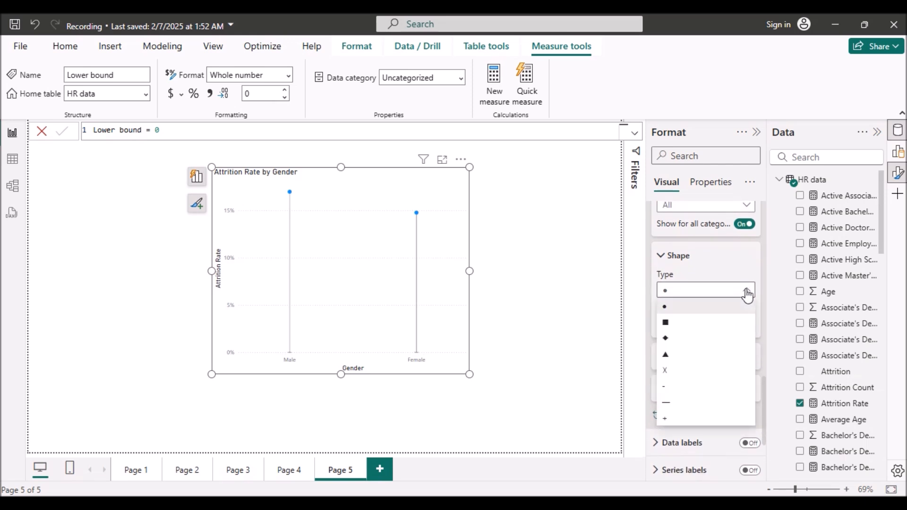
click(700, 313)
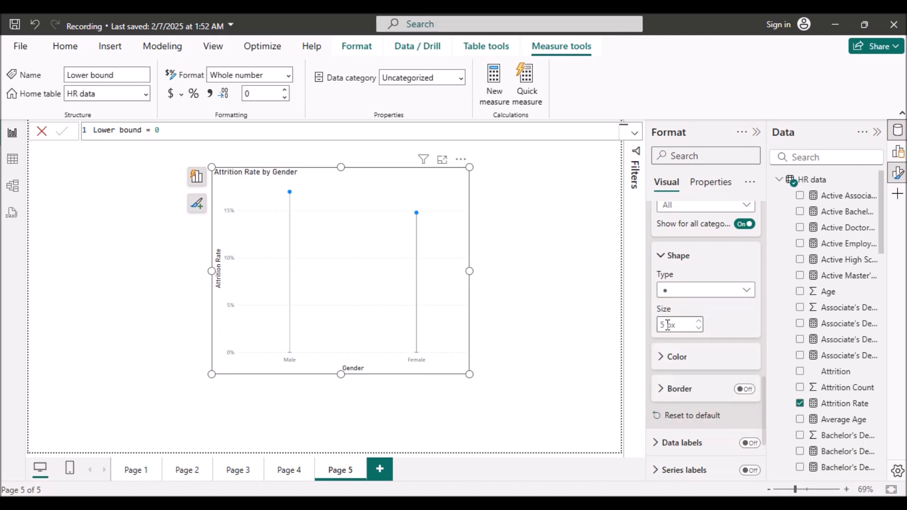
key(BackSpace)
text(20)
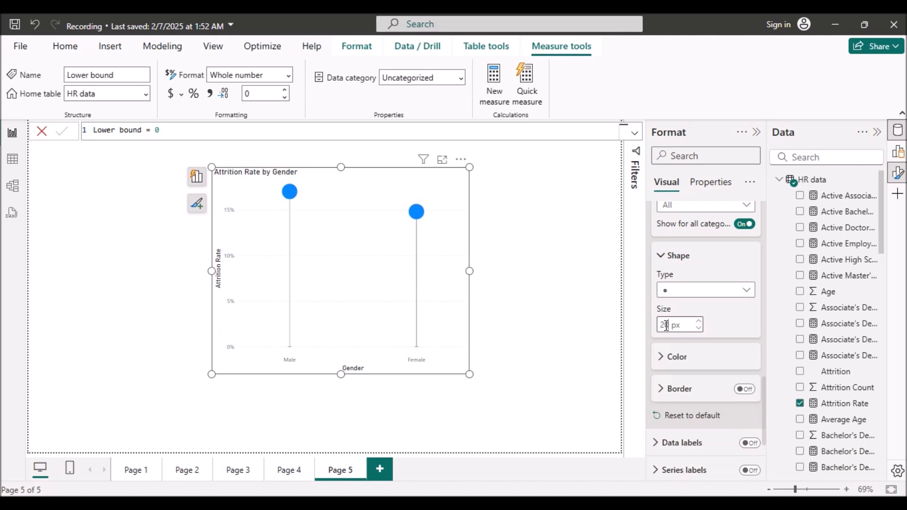
click(663, 257)
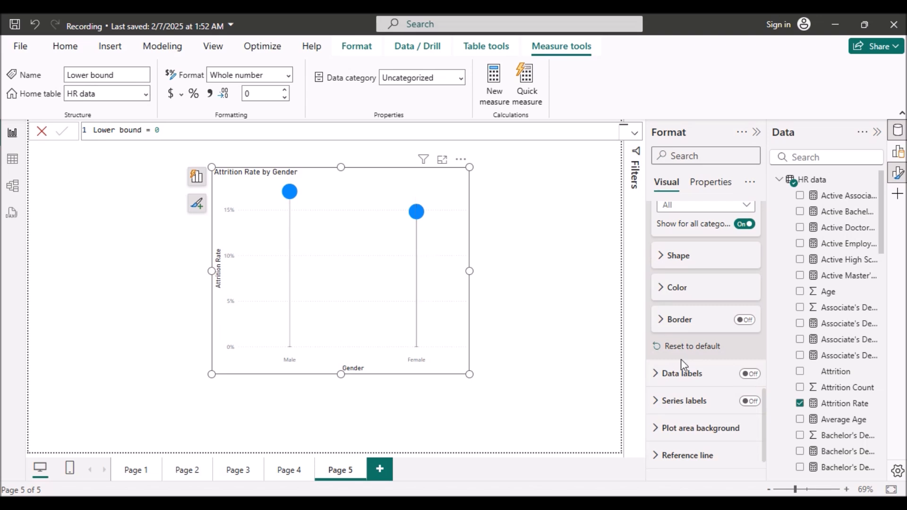
Set the bar width of the Attrition Rate error bars to 5.
scroll(683, 380, down, 2)
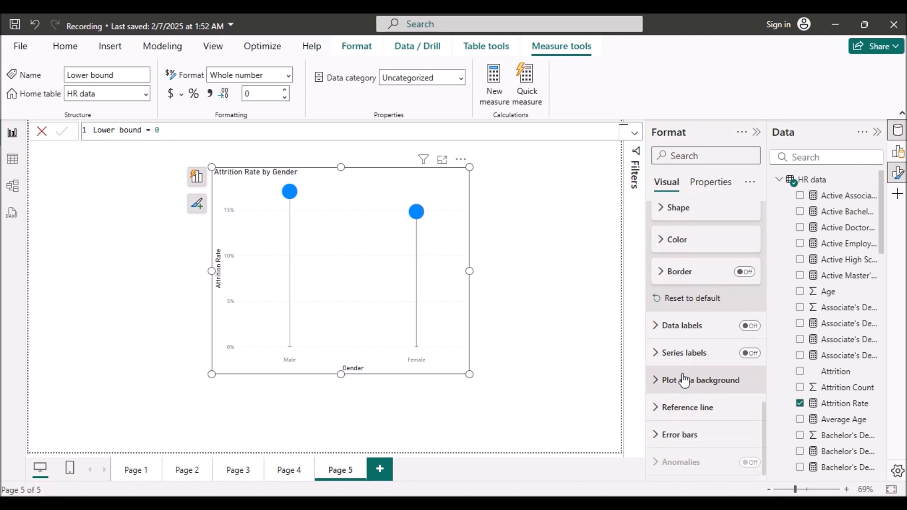
click(658, 437)
scroll(685, 406, down, 8)
scroll(686, 409, down, 4)
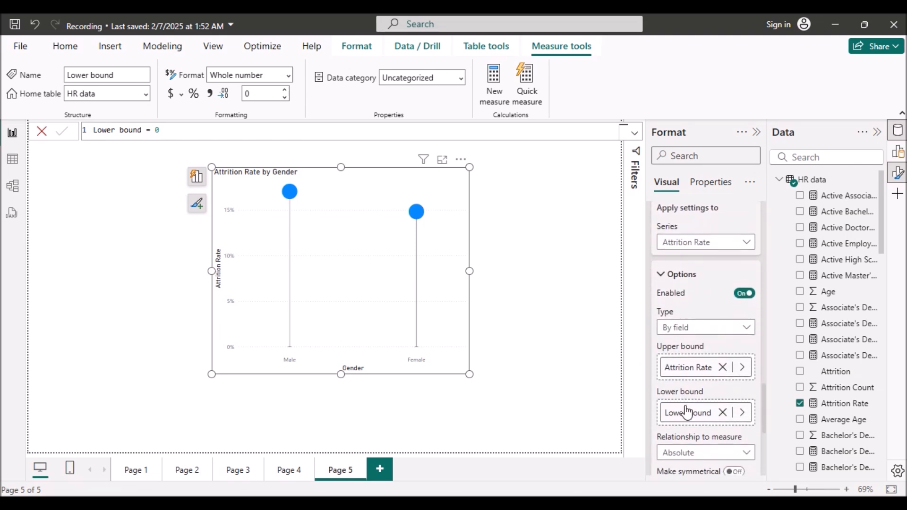
scroll(686, 407, down, 6)
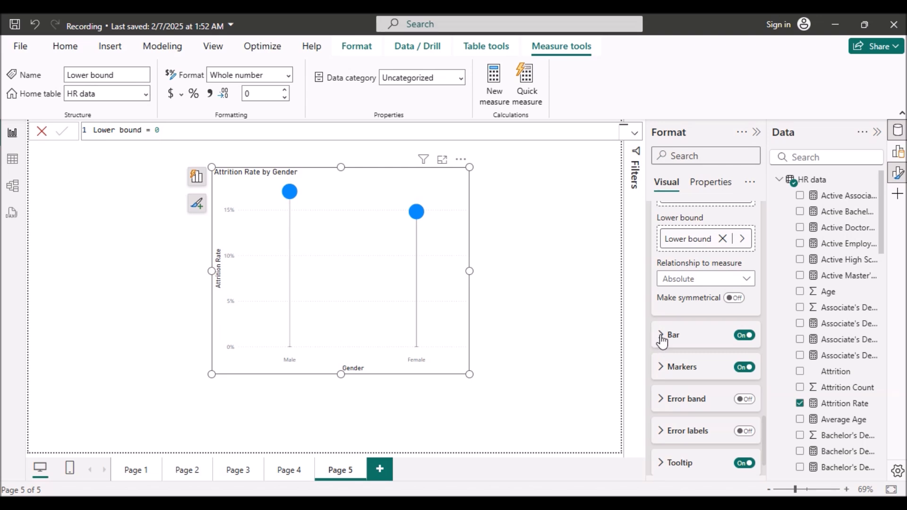
click(662, 337)
scroll(698, 373, down, 3)
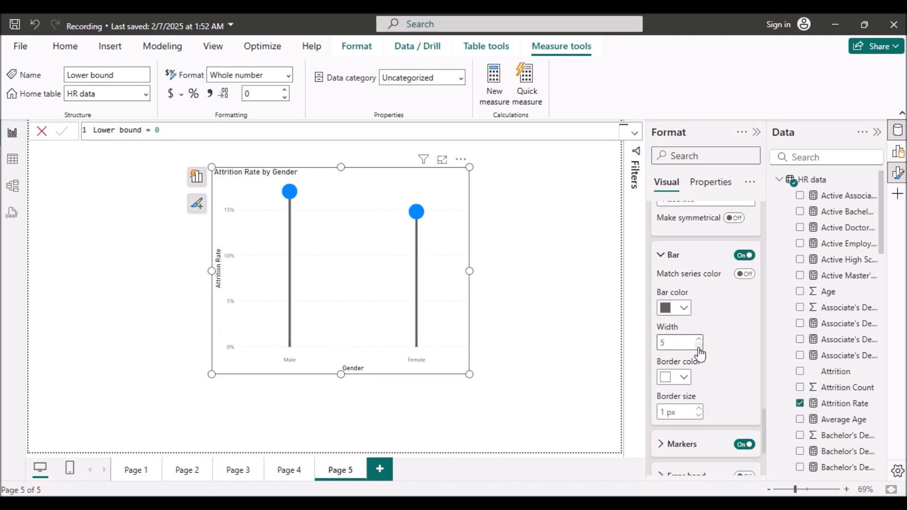
click(662, 258)
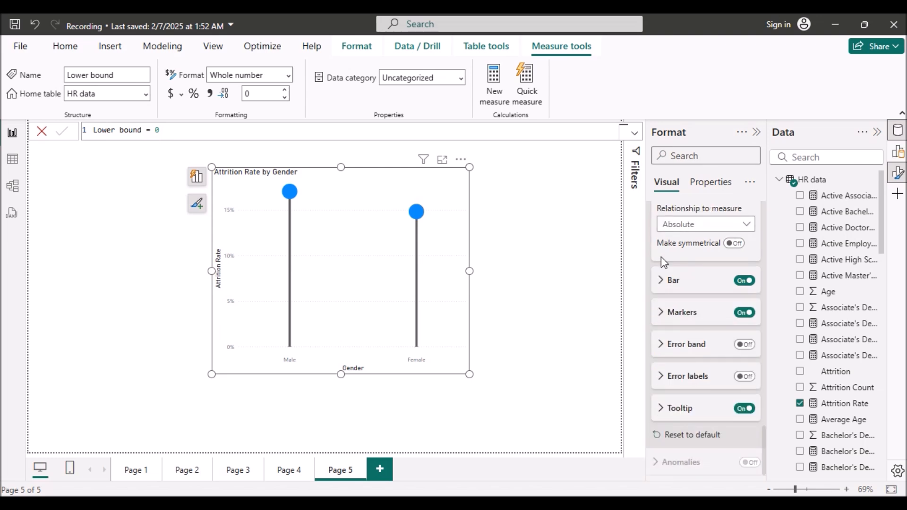
mouse_move(422, 216)
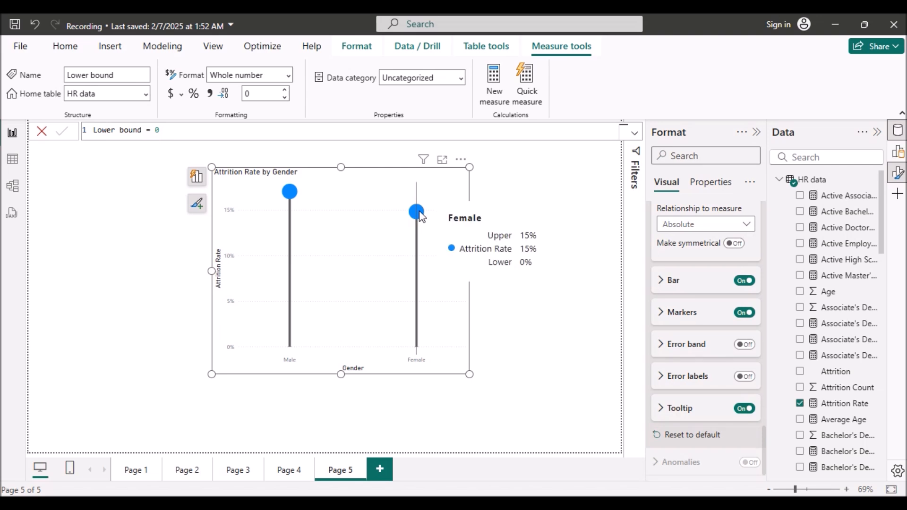
mouse_move(289, 193)
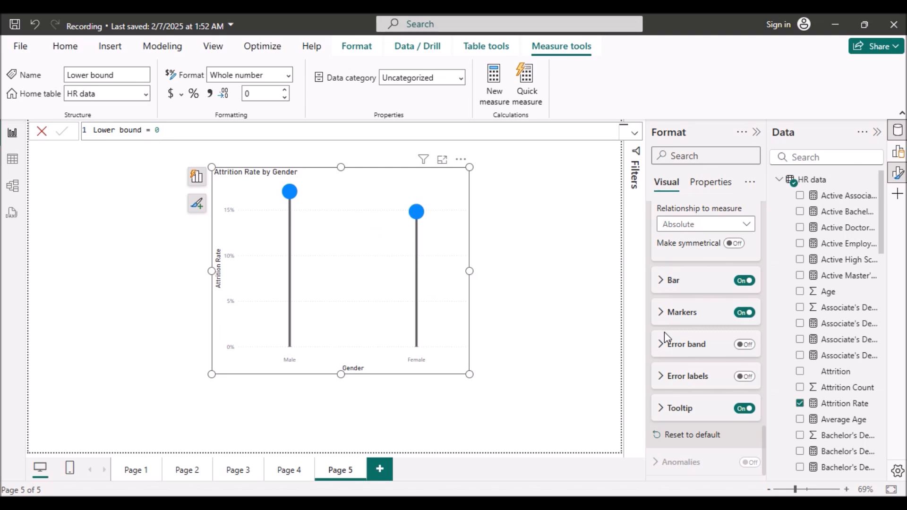
Turn on data labels for the chart and check them on the Female and Male stems.
scroll(664, 332, up, 10)
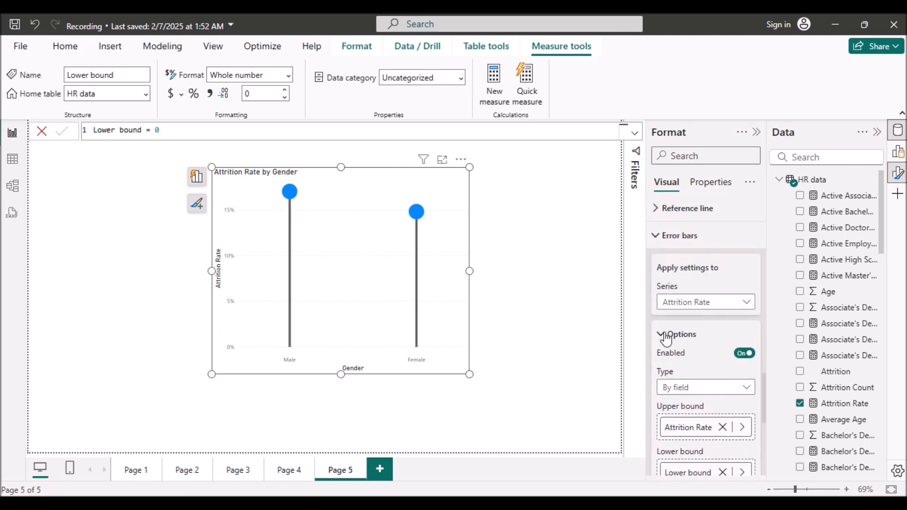
scroll(664, 331, up, 3)
scroll(664, 332, down, 3)
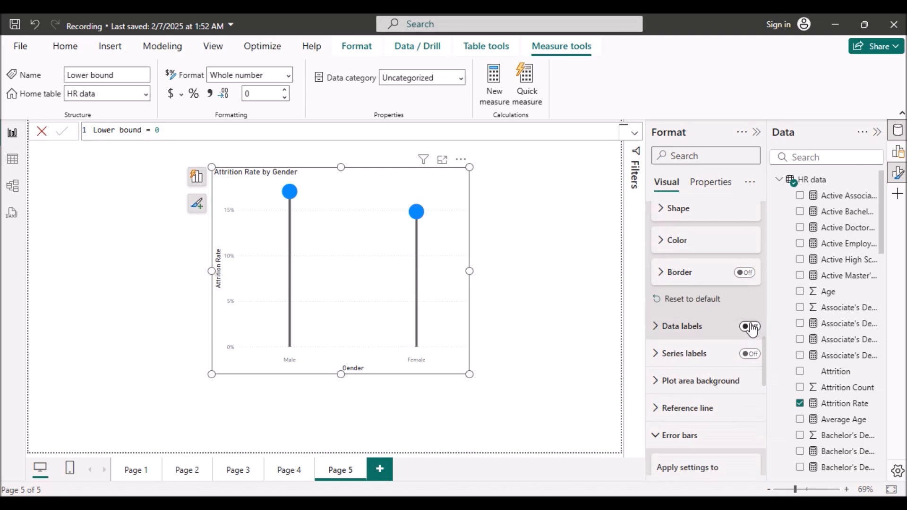
click(751, 327)
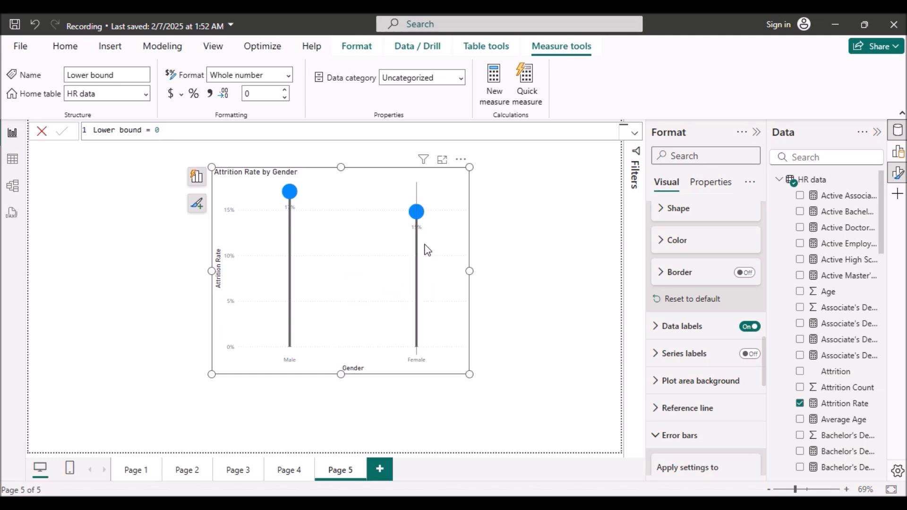
mouse_move(419, 238)
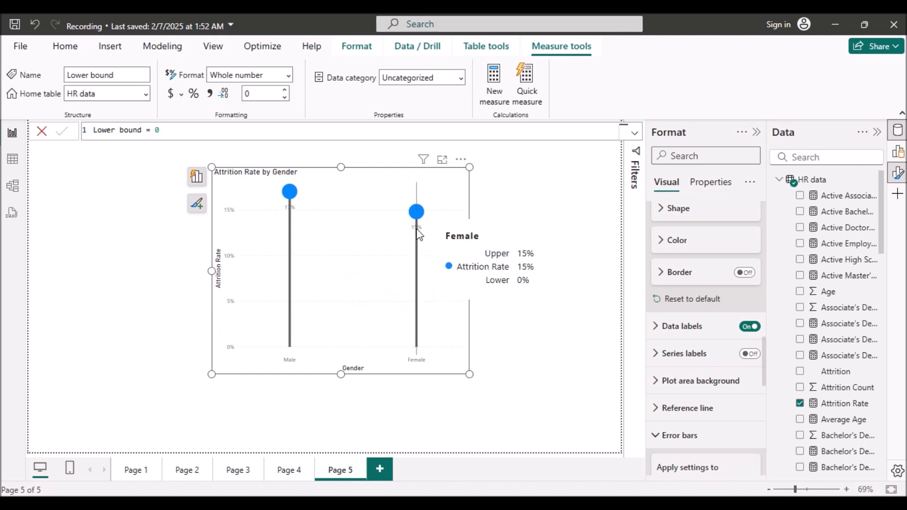
mouse_move(292, 255)
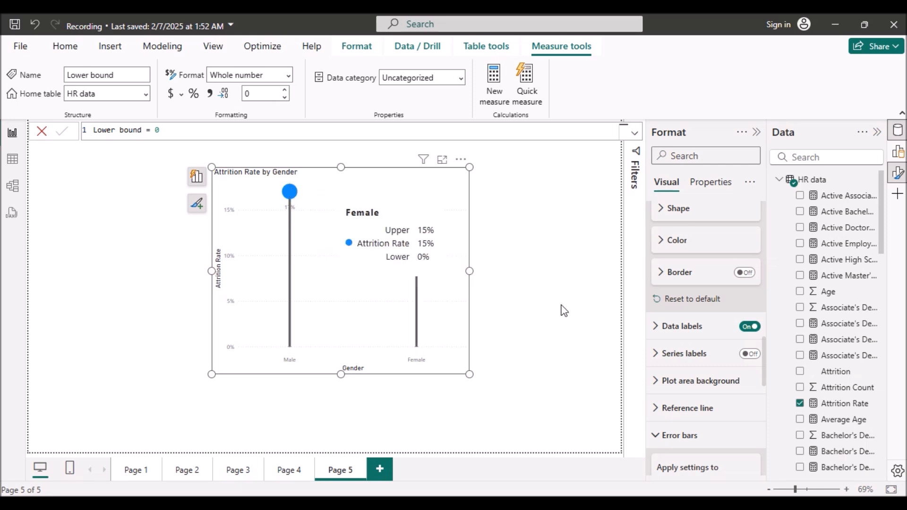
Set the position of the data labels for all series to Above.
click(658, 329)
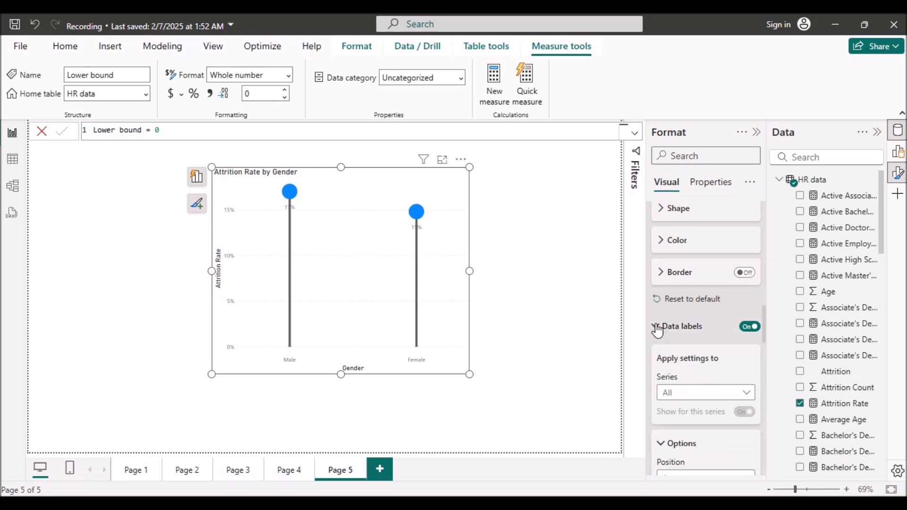
click(657, 328)
click(657, 328)
scroll(675, 339, down, 2)
scroll(675, 337, down, 3)
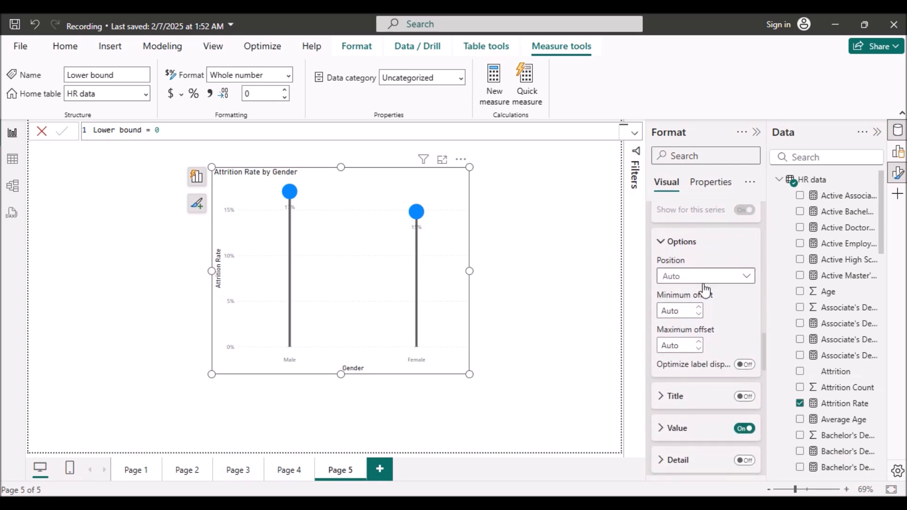
click(730, 276)
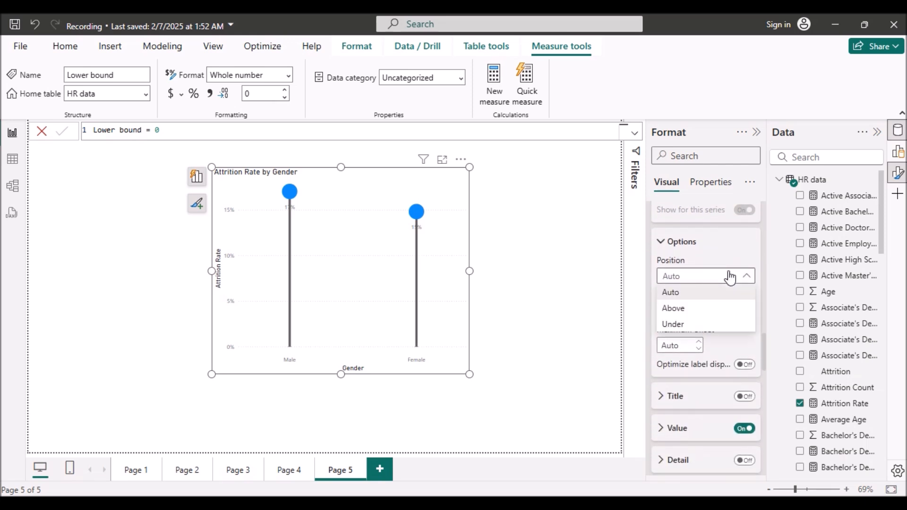
click(693, 310)
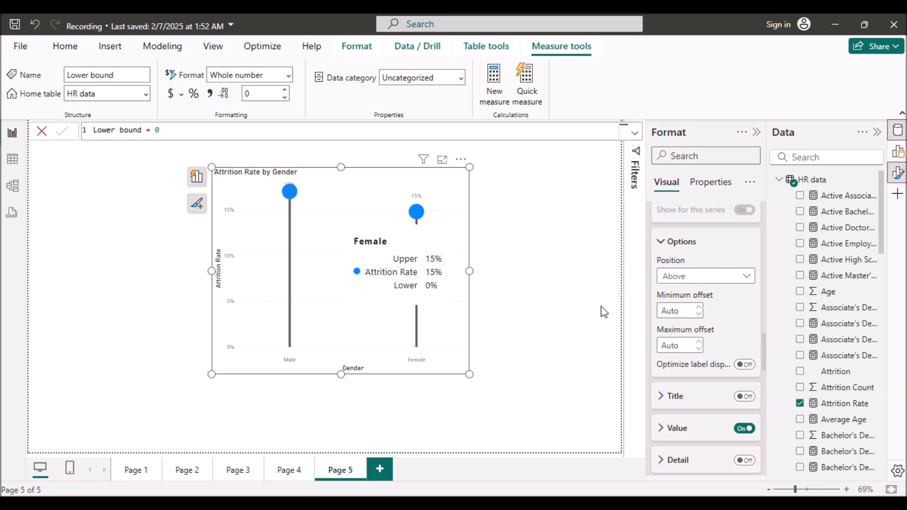
Enlarge the Attrition Rate by Gender chart from its lower-right corner and shift it slightly left on the page.
click(756, 136)
drag(530, 374, 594, 424)
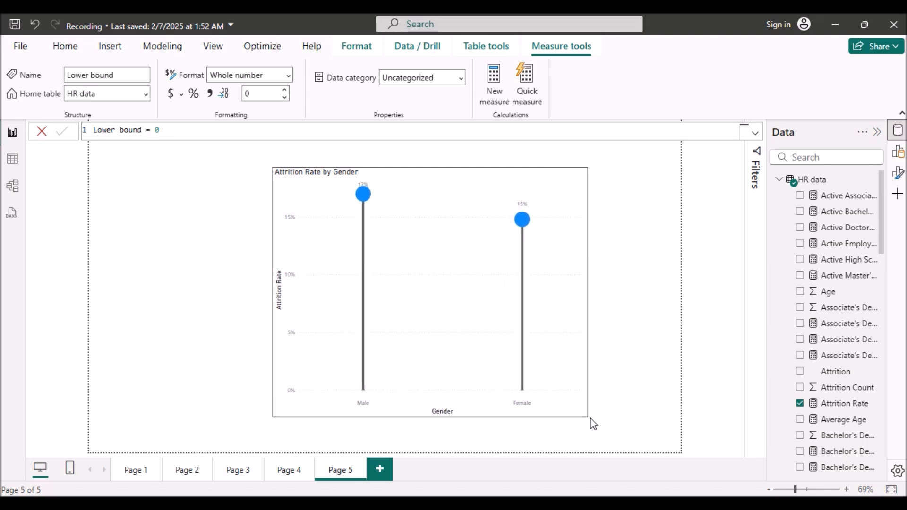
drag(421, 282, 377, 281)
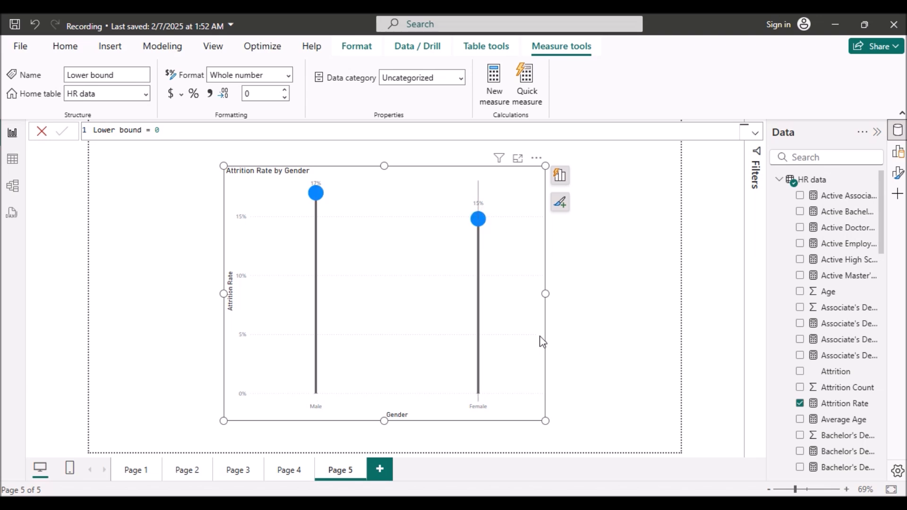
Enlarge the Attrition Rate by Gender chart a little further from its lower-right corner and set the X-axis title font size to 15.
drag(546, 421, 568, 440)
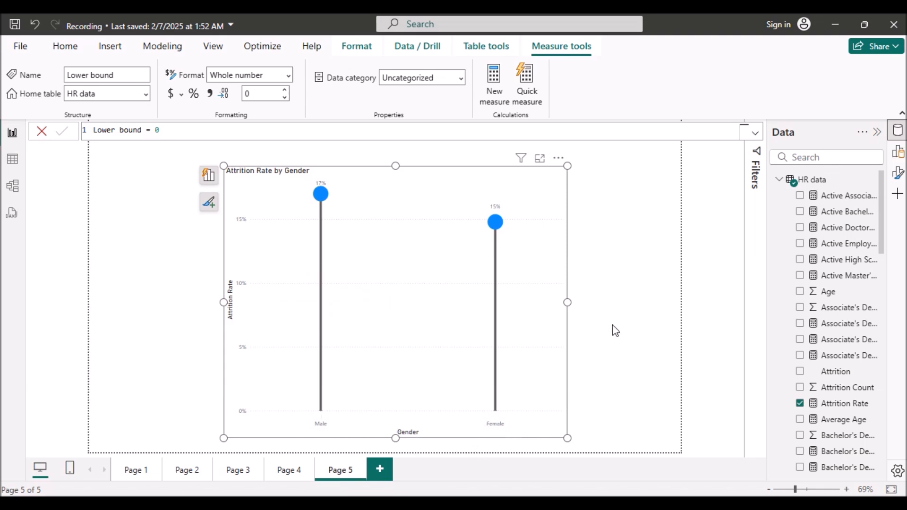
click(898, 176)
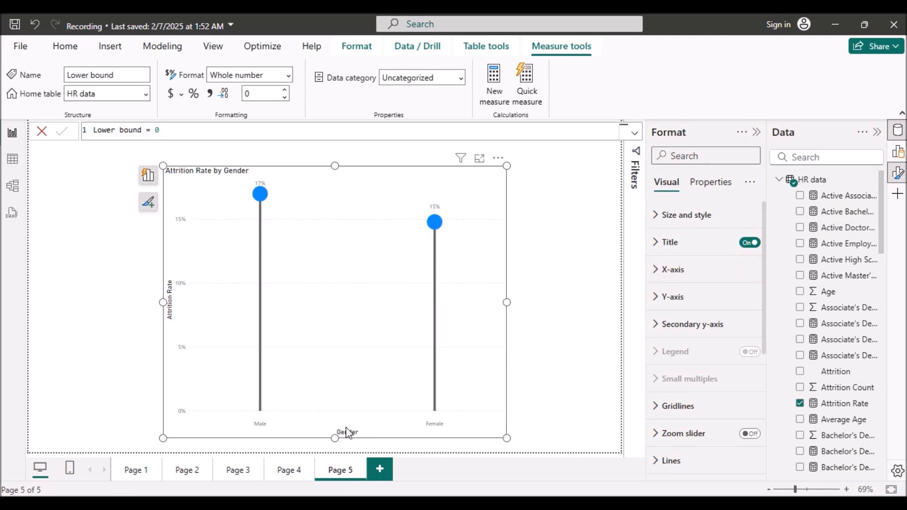
click(659, 276)
scroll(674, 305, down, 1)
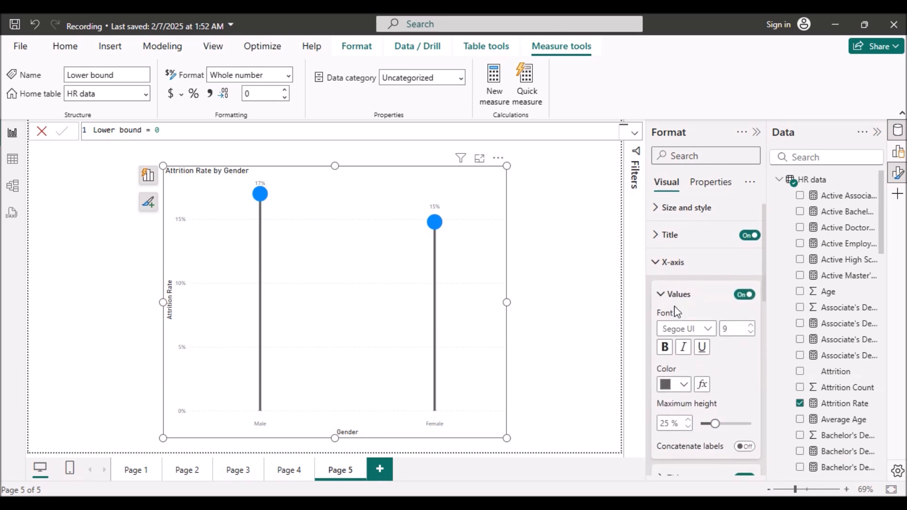
scroll(676, 308, down, 5)
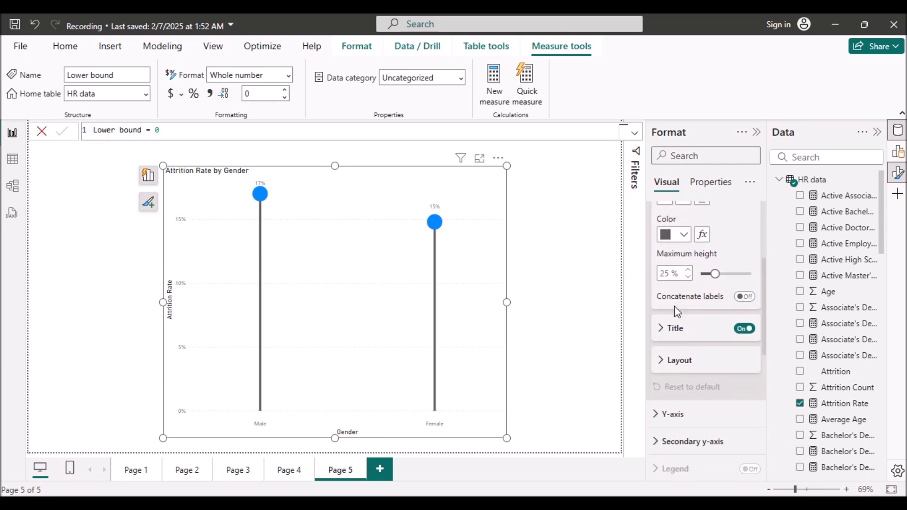
click(667, 329)
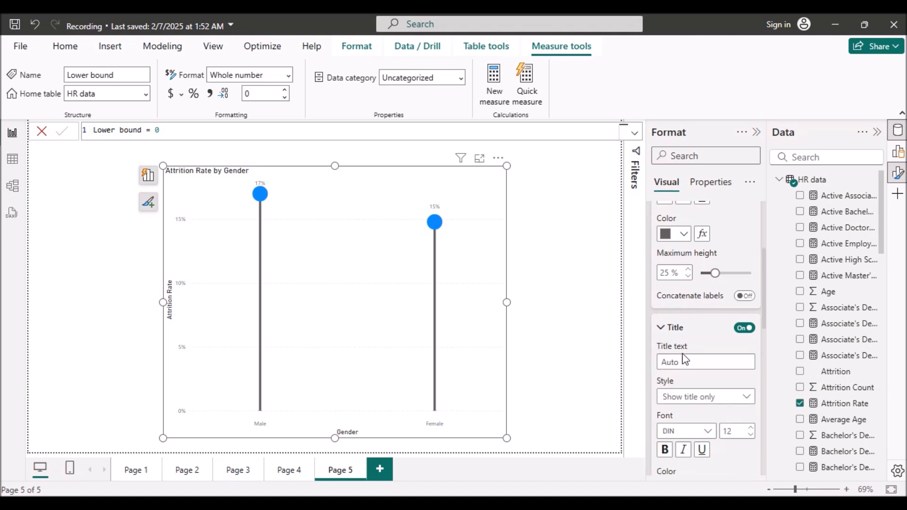
scroll(684, 360, down, 2)
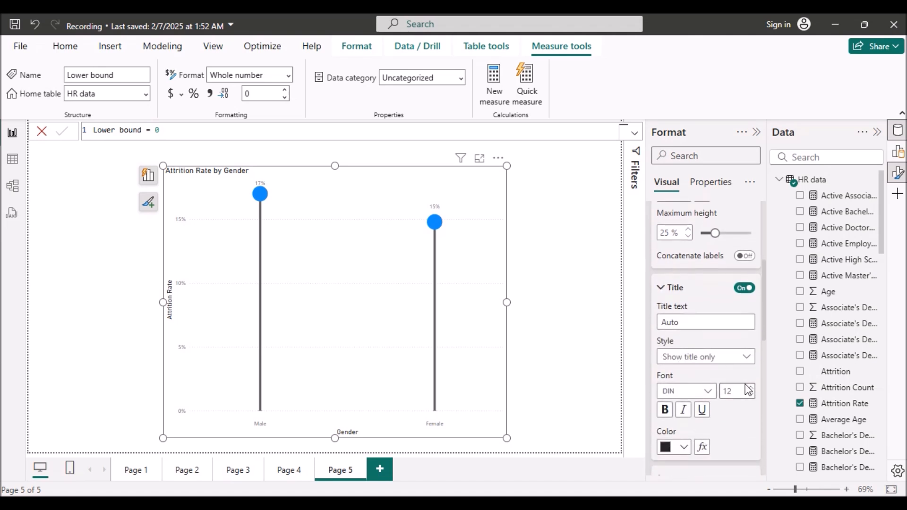
click(751, 390)
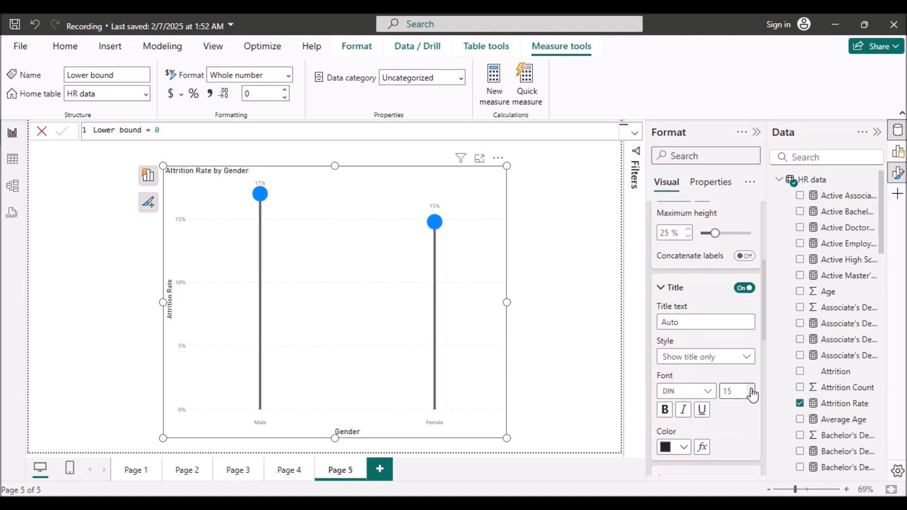
click(751, 389)
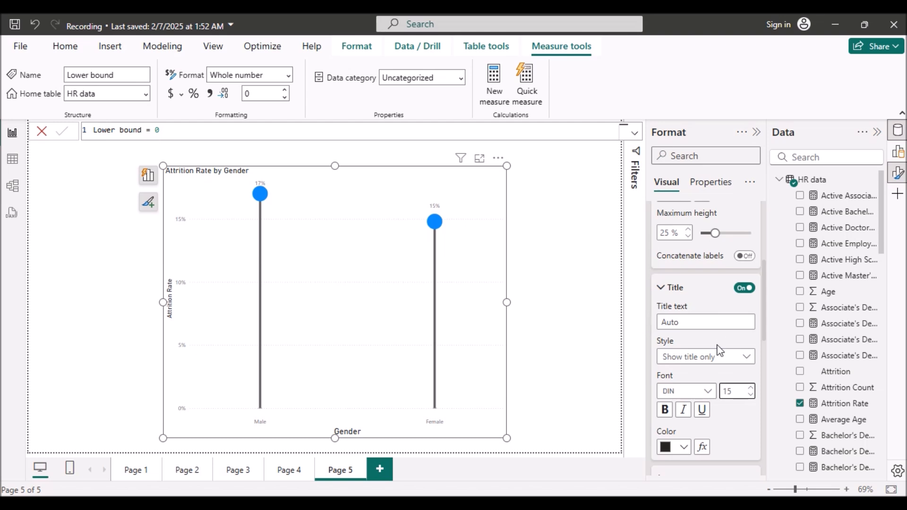
Set the font size of the X-axis values, the Male and Female labels, to 12.
scroll(720, 352, up, 1)
scroll(719, 352, up, 1)
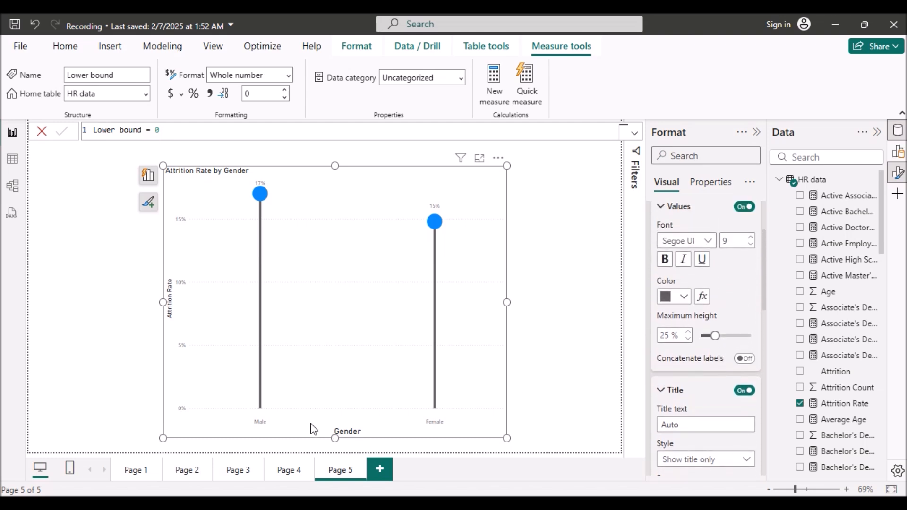
scroll(723, 288, up, 2)
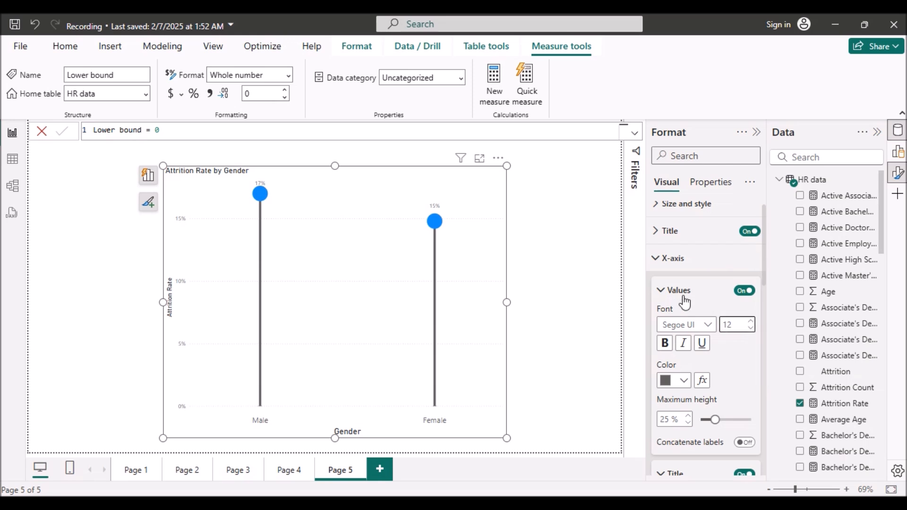
click(655, 261)
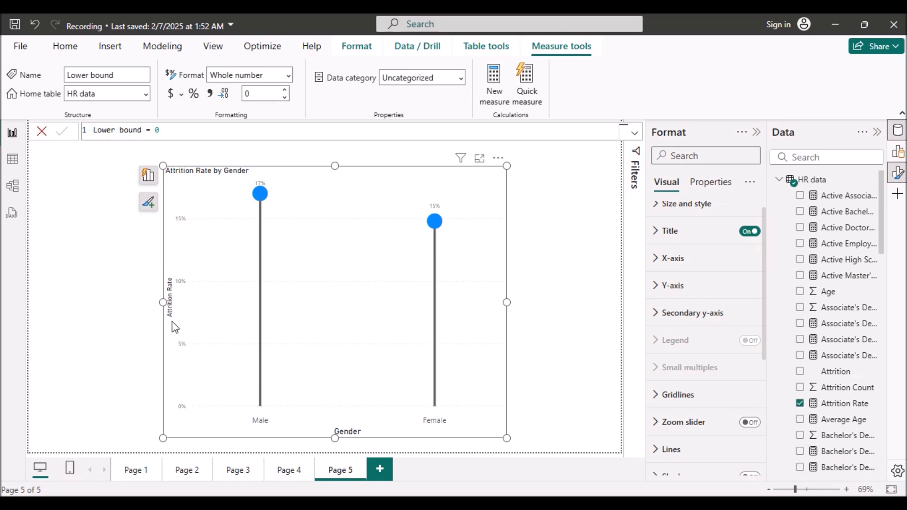
Set the font size of the Y-axis percentage values to 12.
click(654, 287)
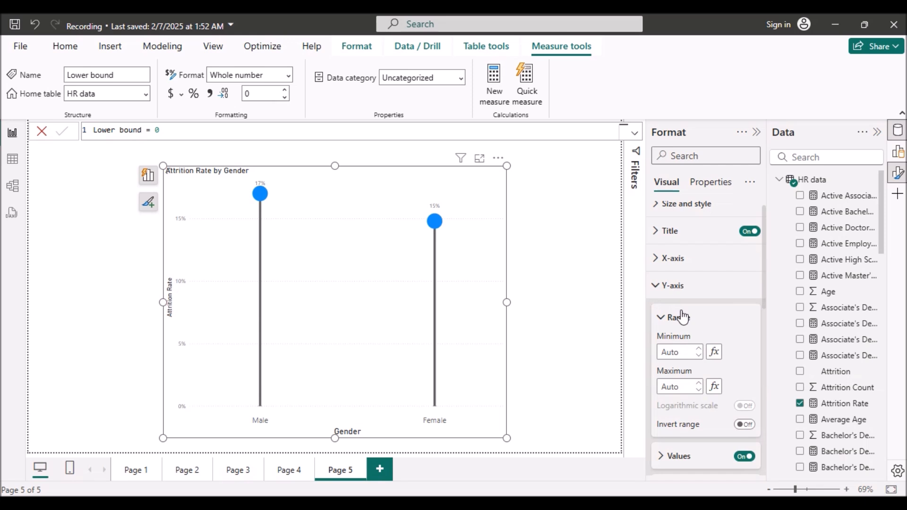
scroll(683, 316, down, 3)
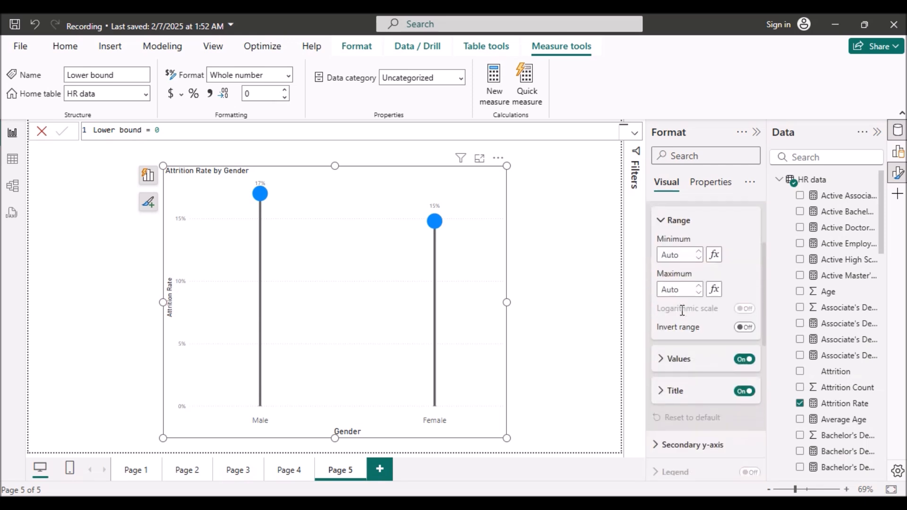
click(663, 363)
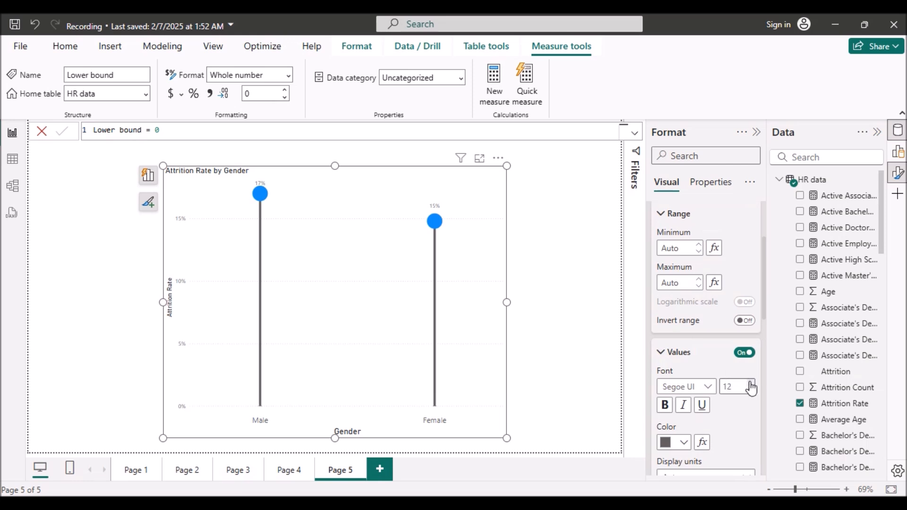
click(663, 353)
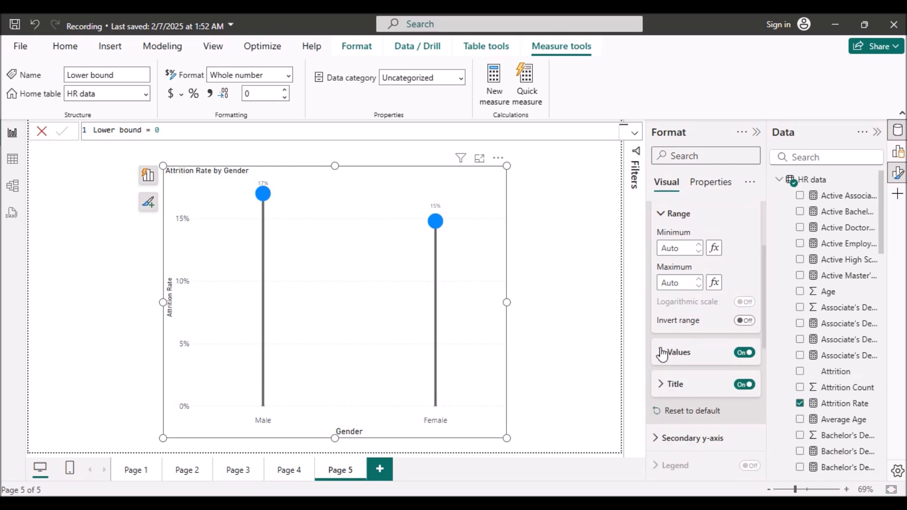
Set the font size of the Y-axis title to 15 and close the chart's formatting options.
click(661, 386)
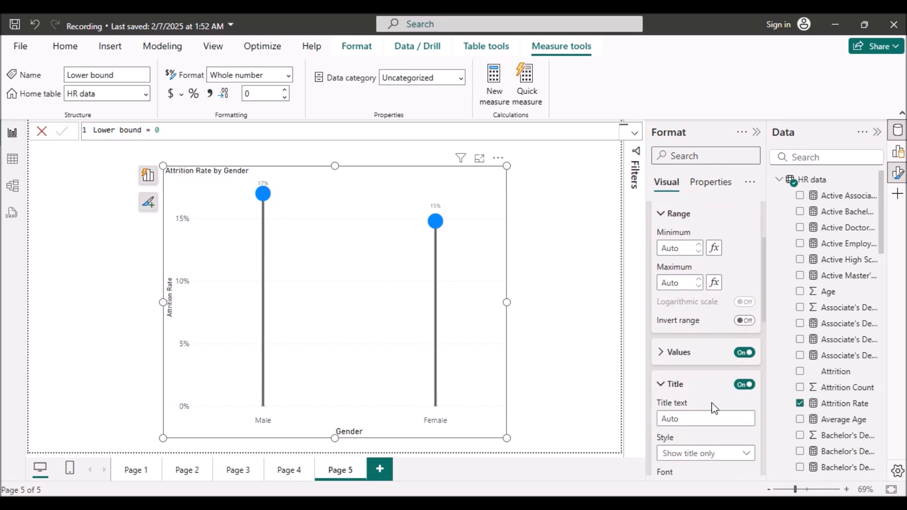
scroll(713, 403, down, 3)
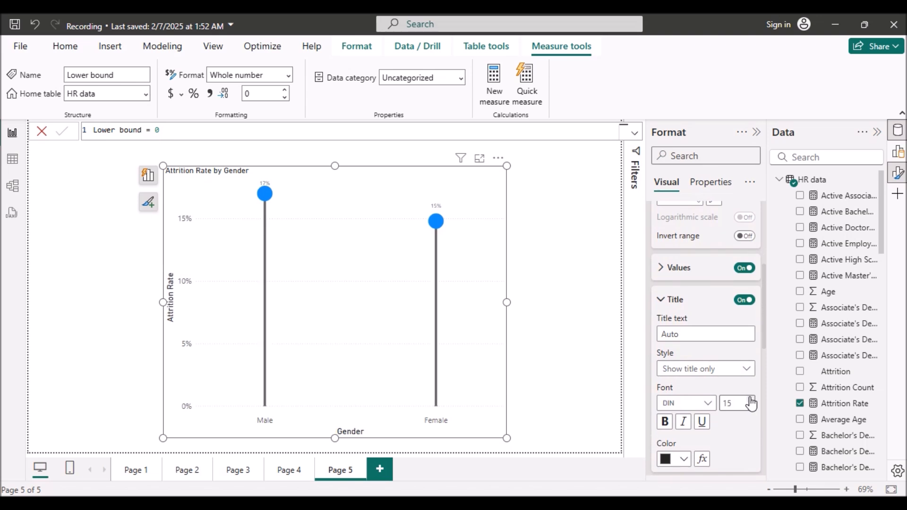
click(757, 132)
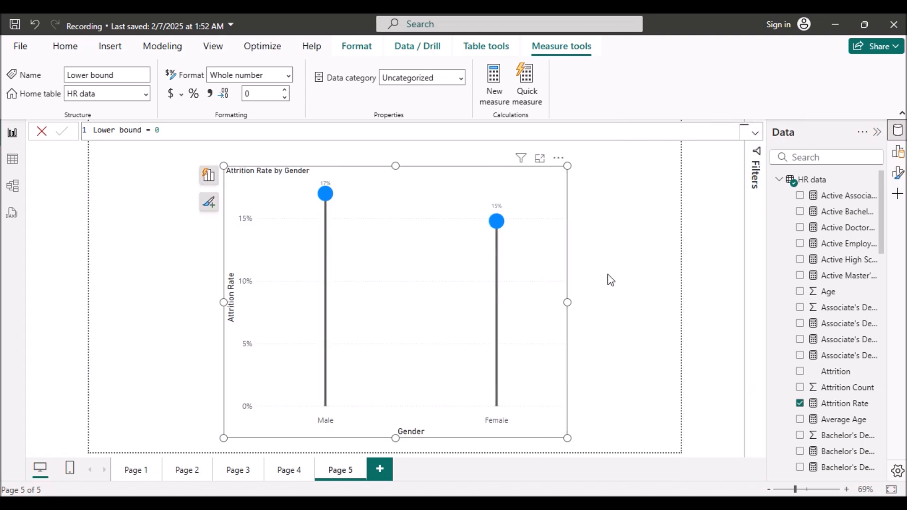